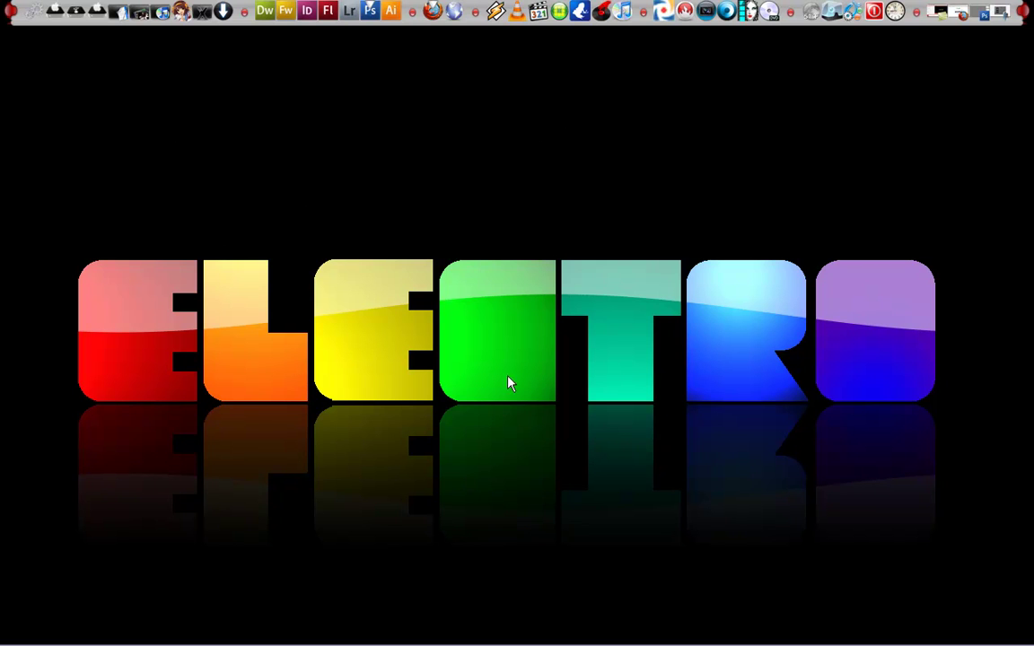
Step: View the iTOUCH.jpg iPod reference picture, then minimize its viewer
mouse_move(233, 639)
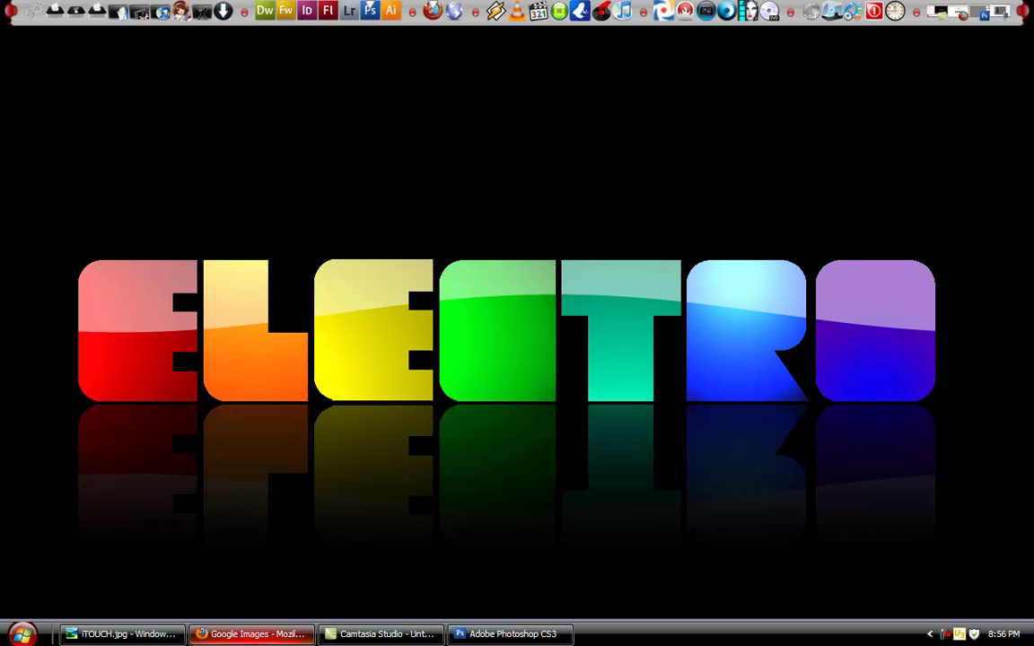
click(159, 641)
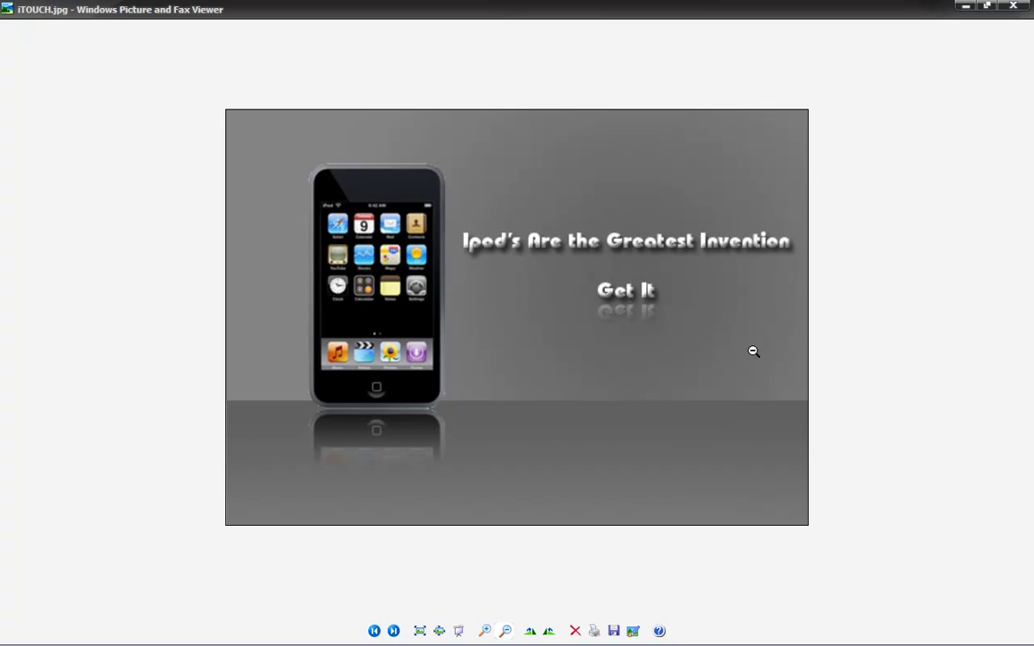
click(963, 9)
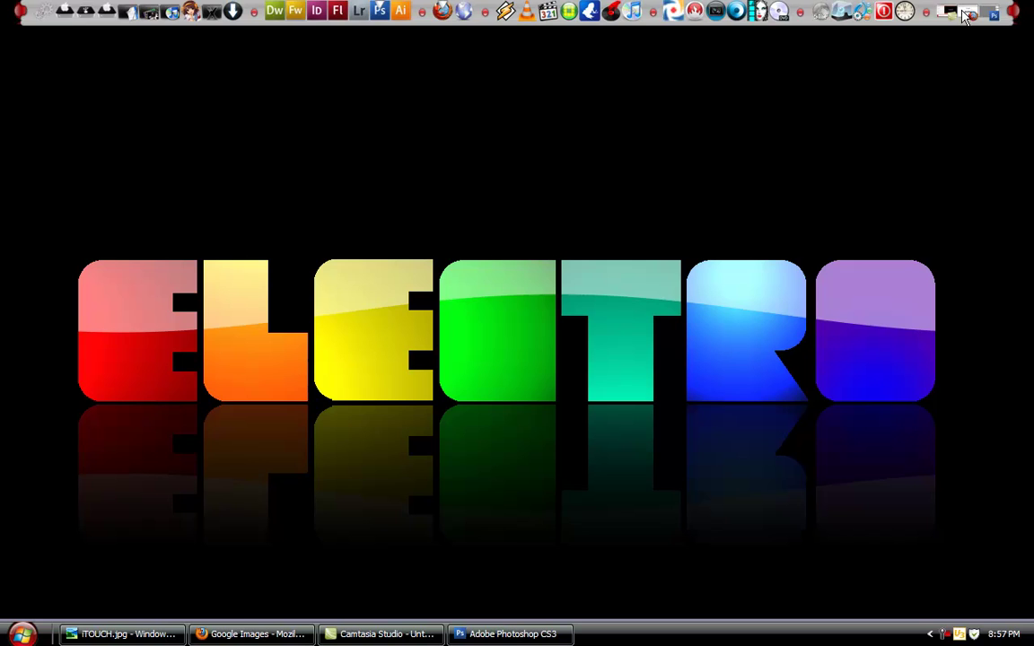
Step: Create a new document with the Default Photoshop Size preset, then show the iPod picture again
click(527, 635)
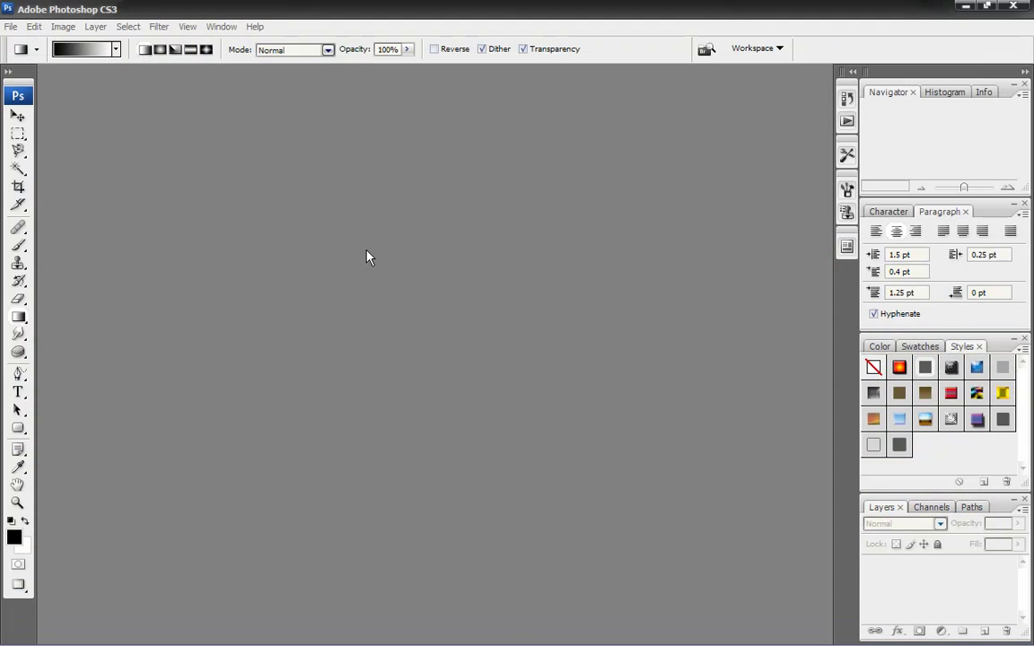
click(11, 26)
click(20, 41)
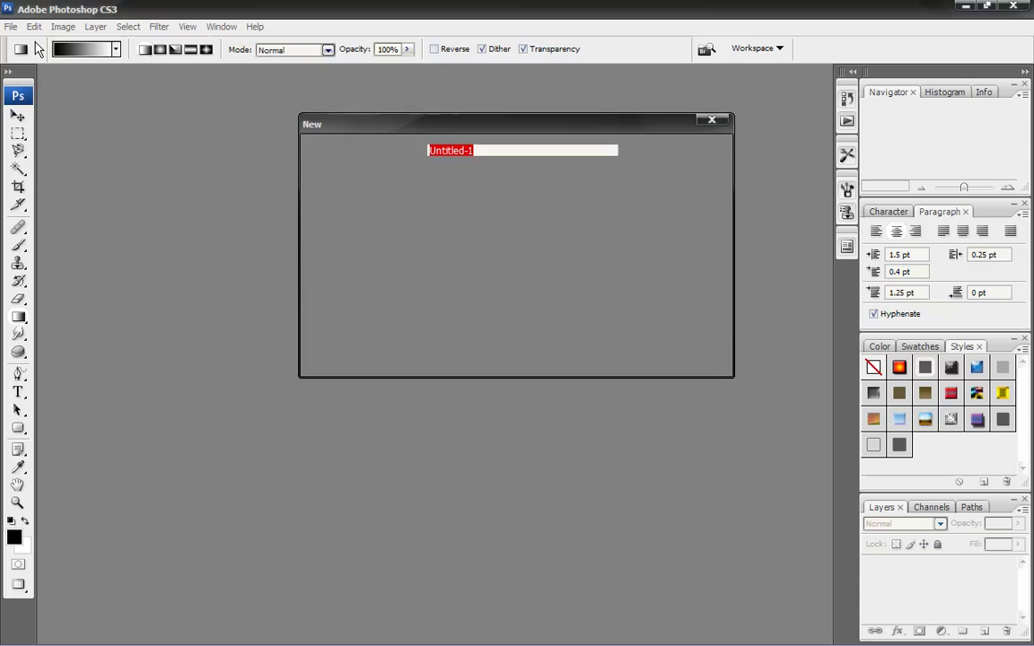
click(559, 171)
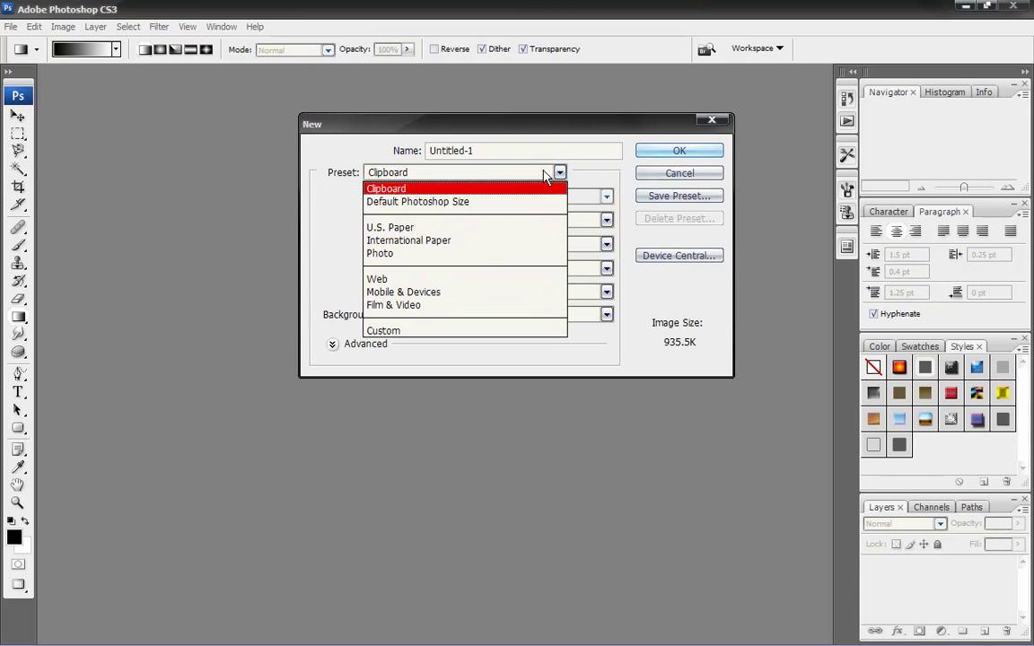
click(437, 197)
click(671, 154)
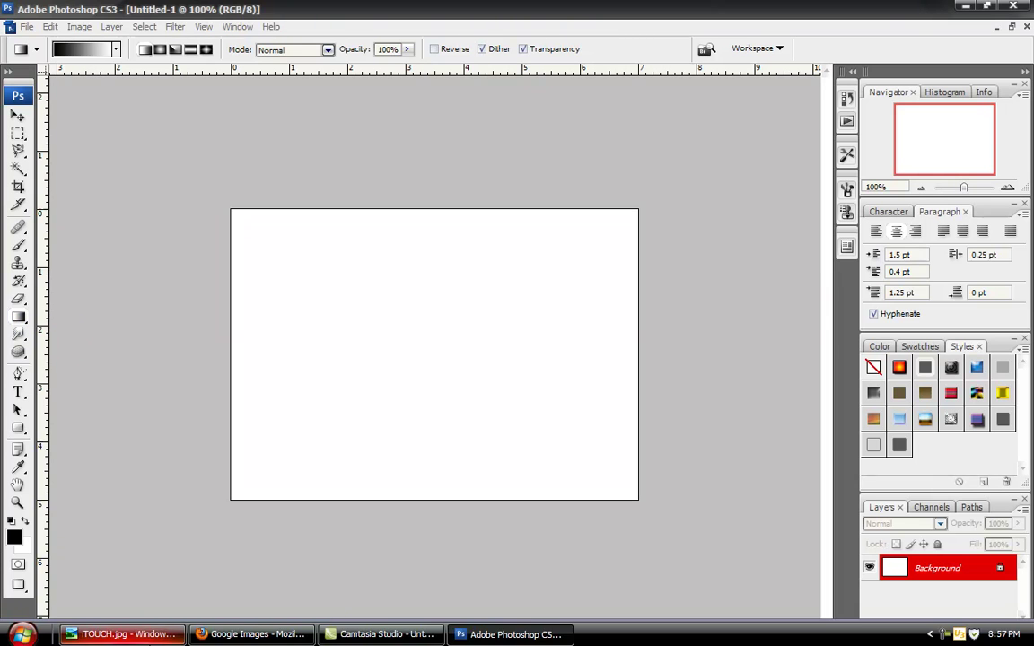
click(144, 637)
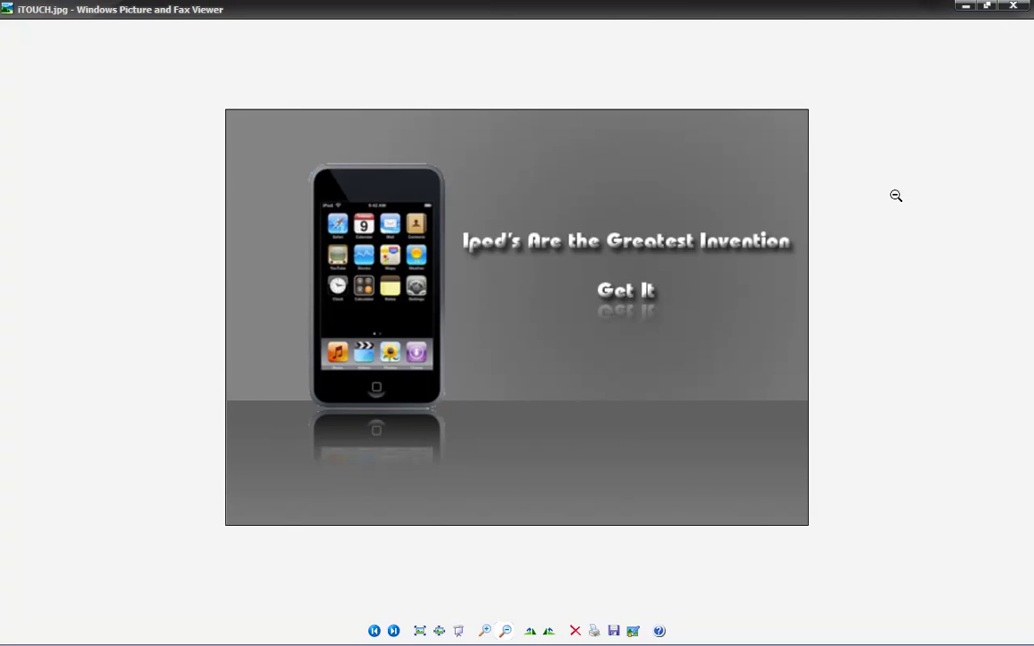
Step: Back in Photoshop, convert the Background into Layer 0
click(960, 12)
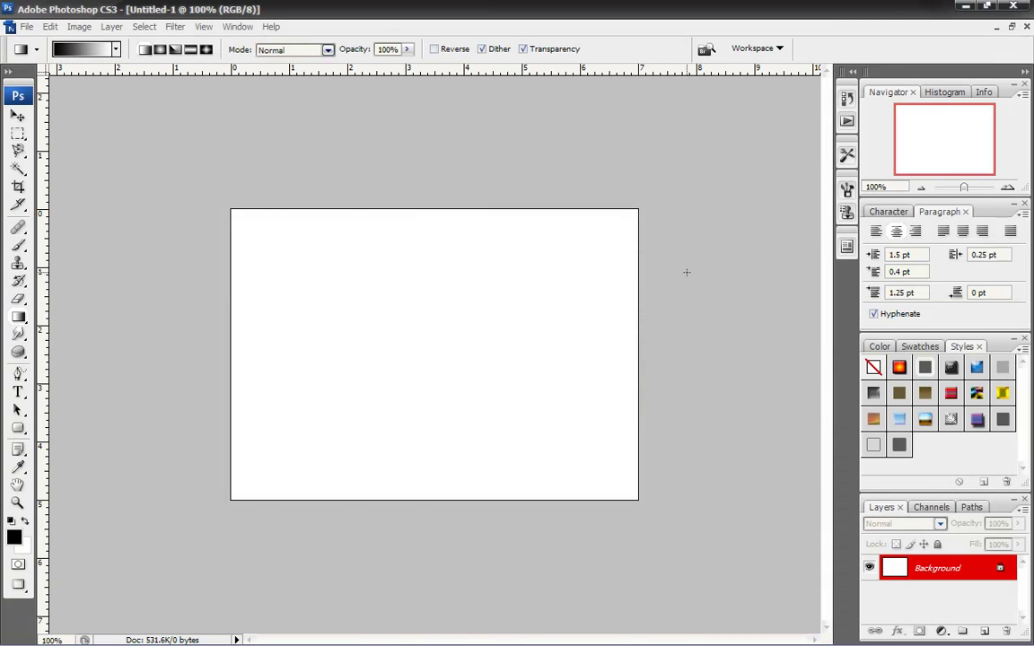
right_click(940, 576)
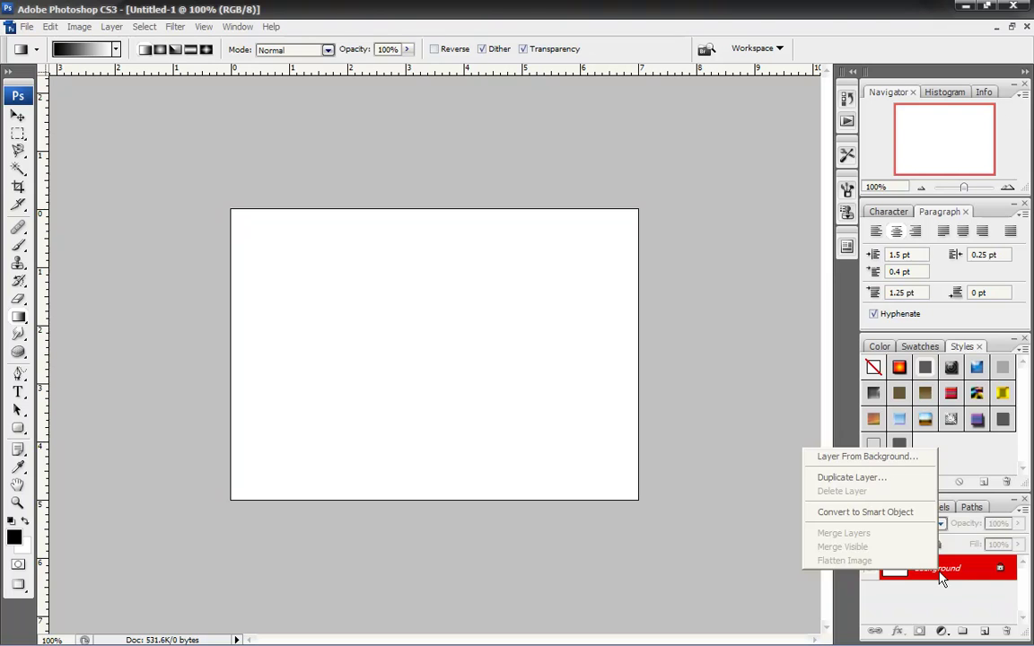
click(859, 455)
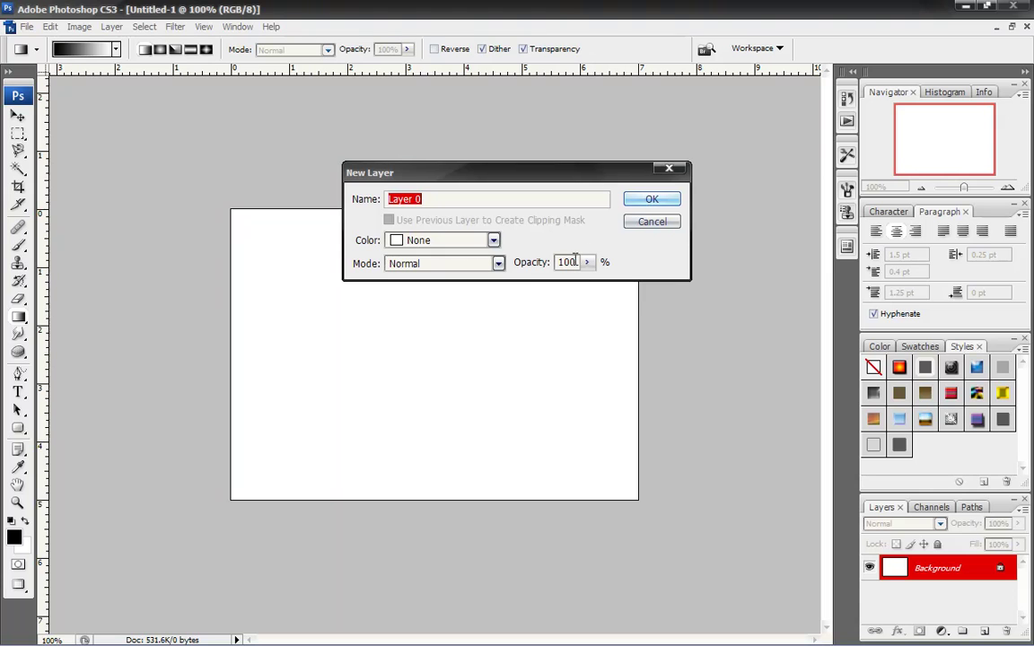
click(658, 197)
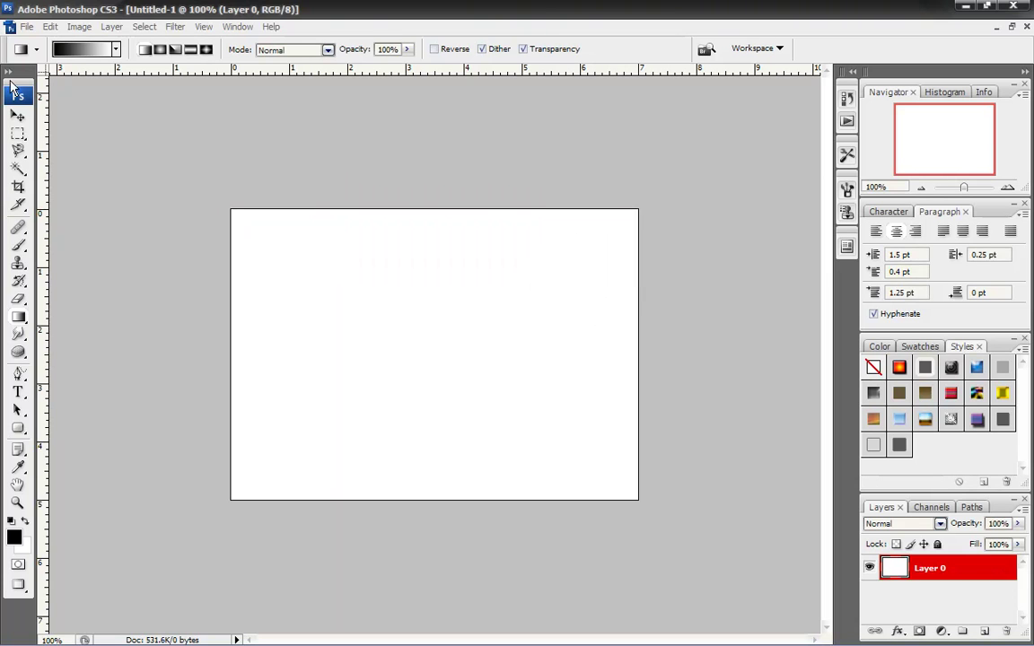
Step: Marquee-select the canvas from the top-left down to just above the bottom strip
click(18, 137)
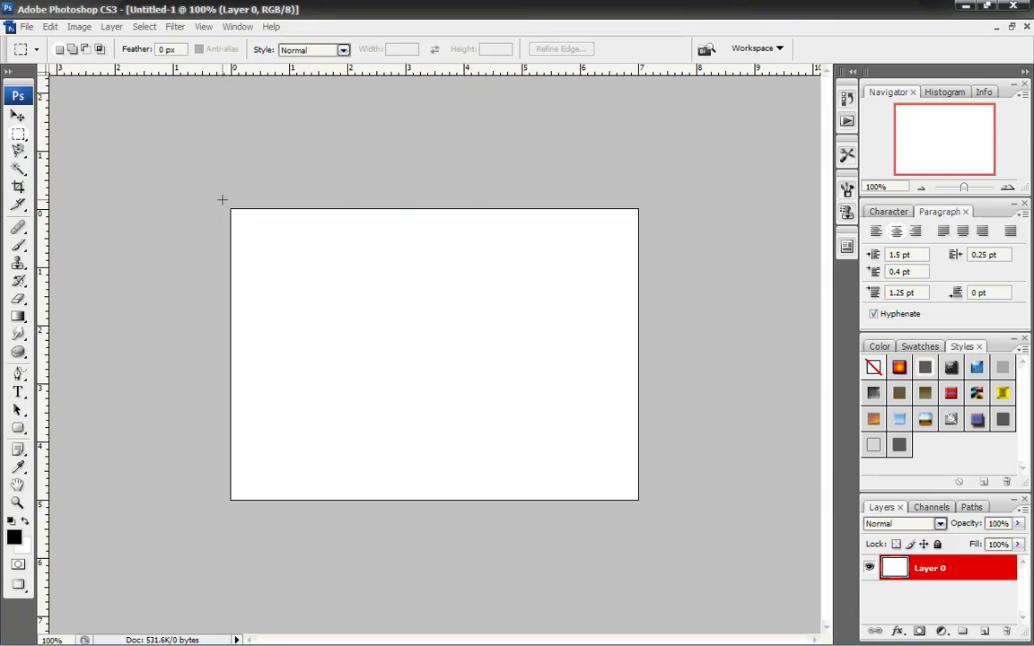
drag(222, 199, 677, 449)
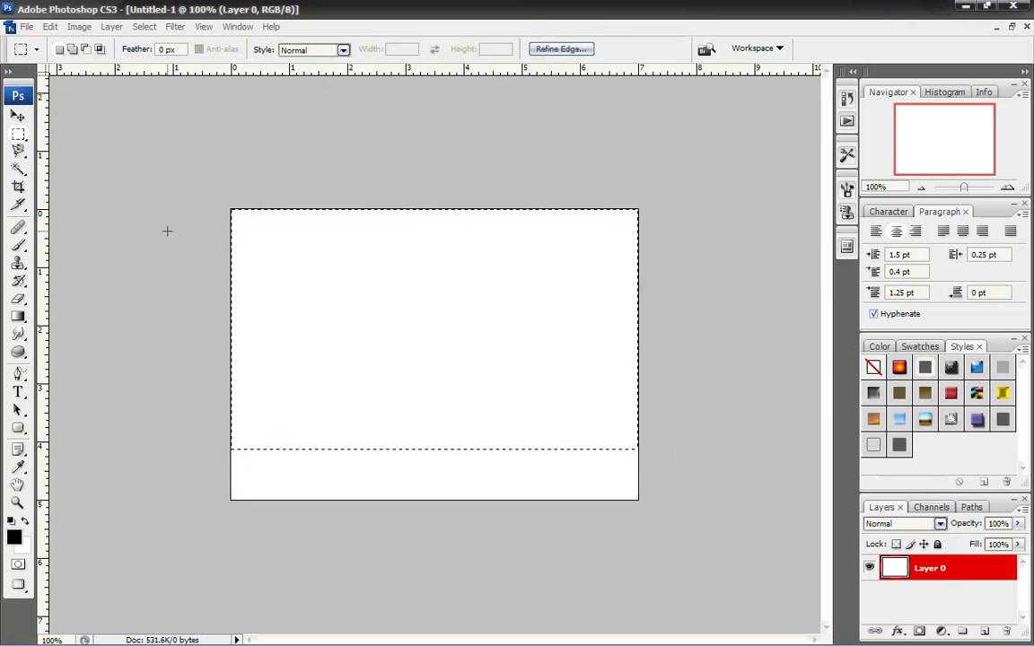
click(18, 319)
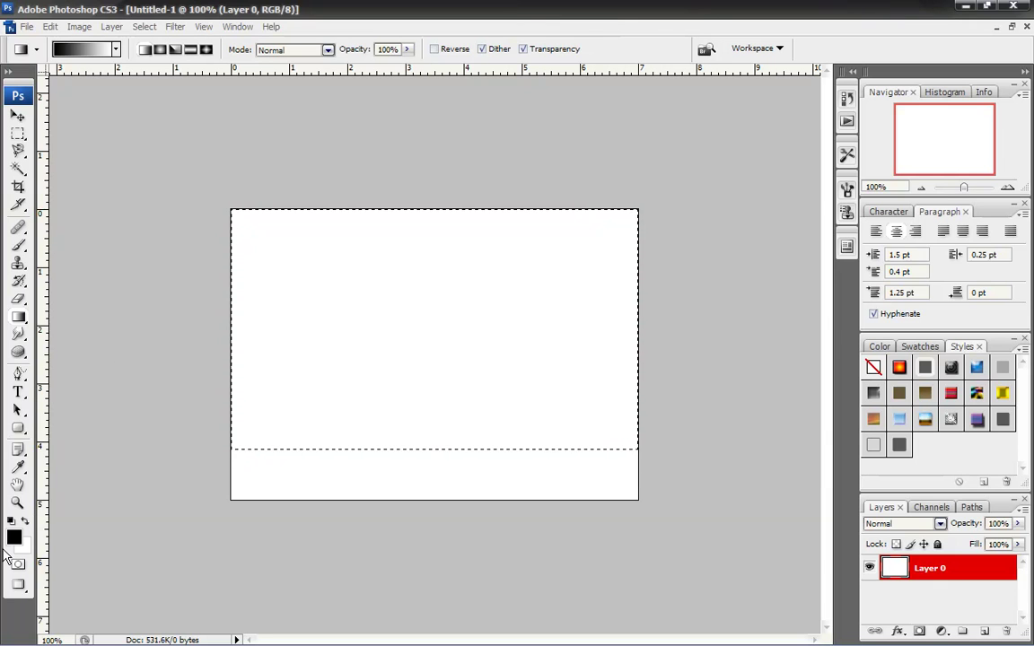
Step: Set the foreground colour to grey #686868 and the background colour to #888585
click(13, 537)
click(195, 411)
drag(194, 411, 155, 384)
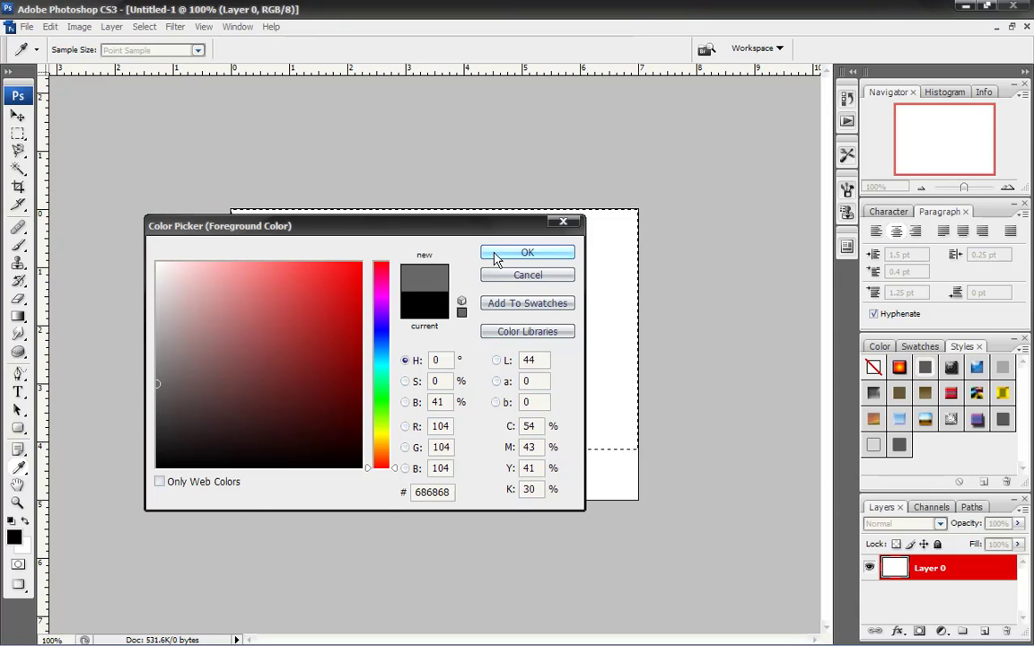
click(527, 252)
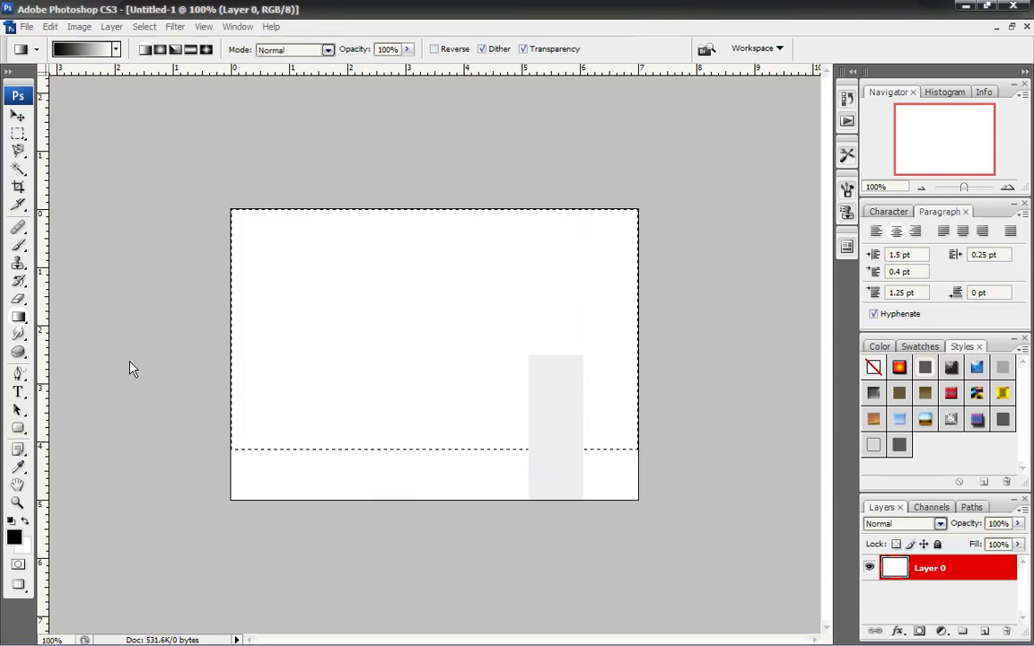
click(20, 544)
click(161, 394)
drag(161, 394, 161, 358)
click(508, 253)
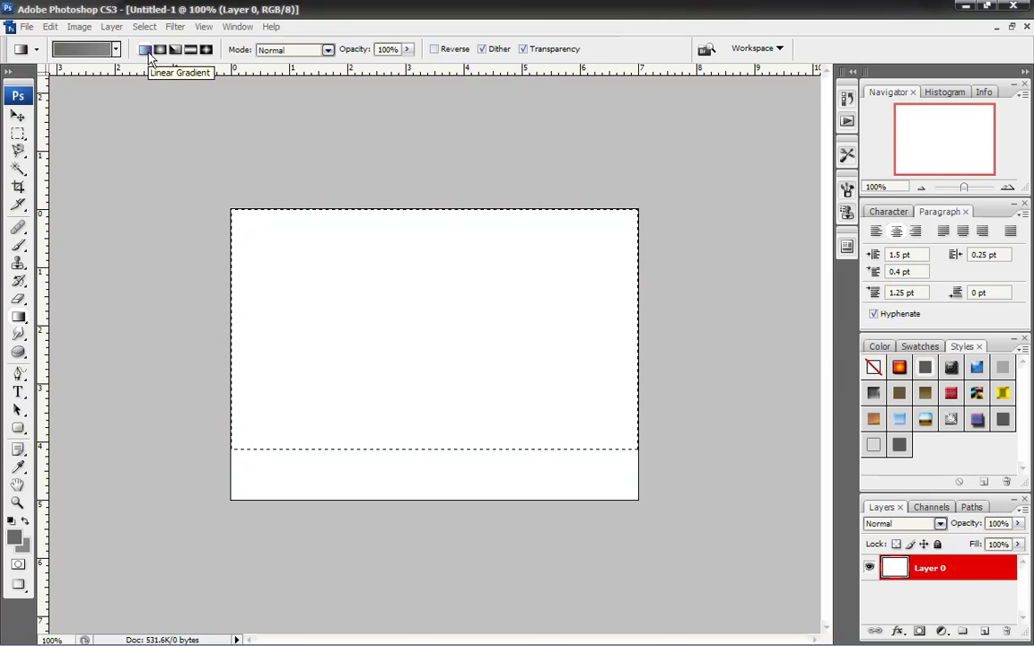
Step: Fill the selection with a radial gradient, then deselect
click(160, 49)
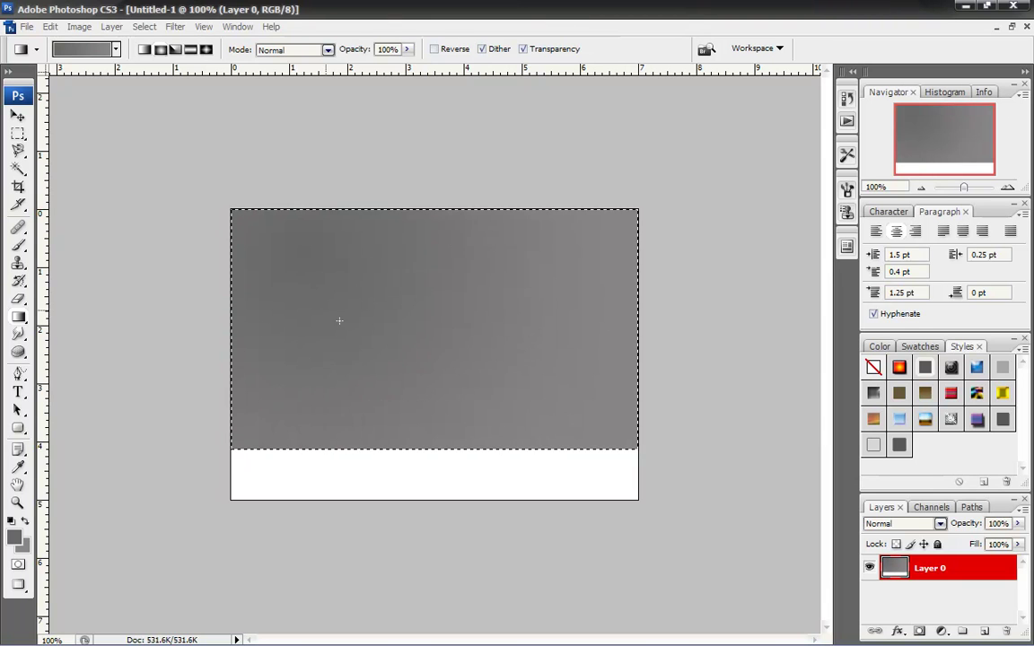
drag(397, 311, 432, 349)
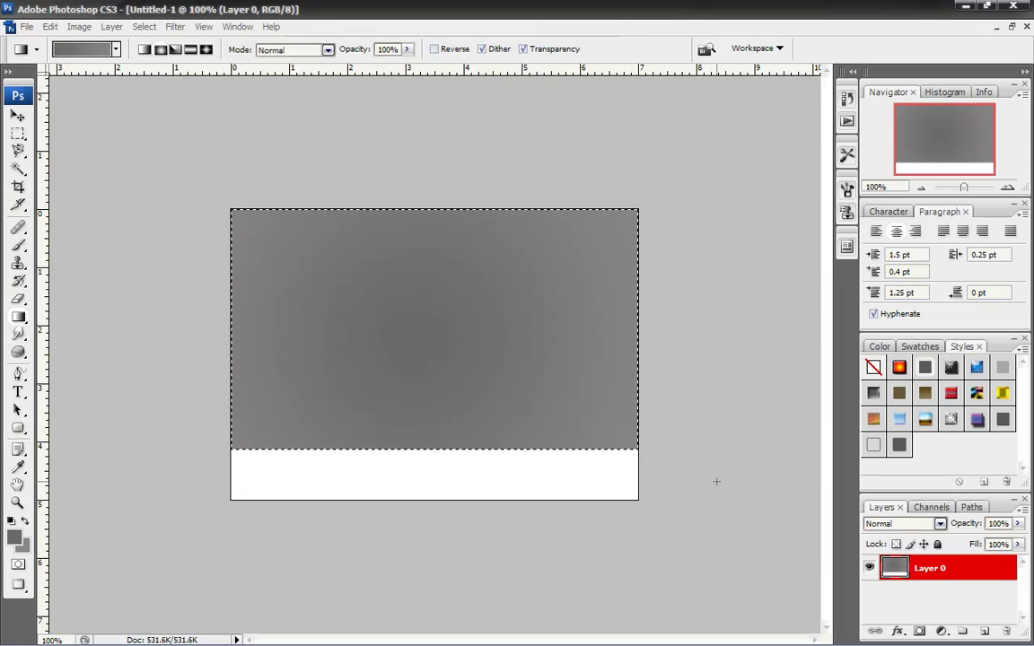
key(ctrl+d)
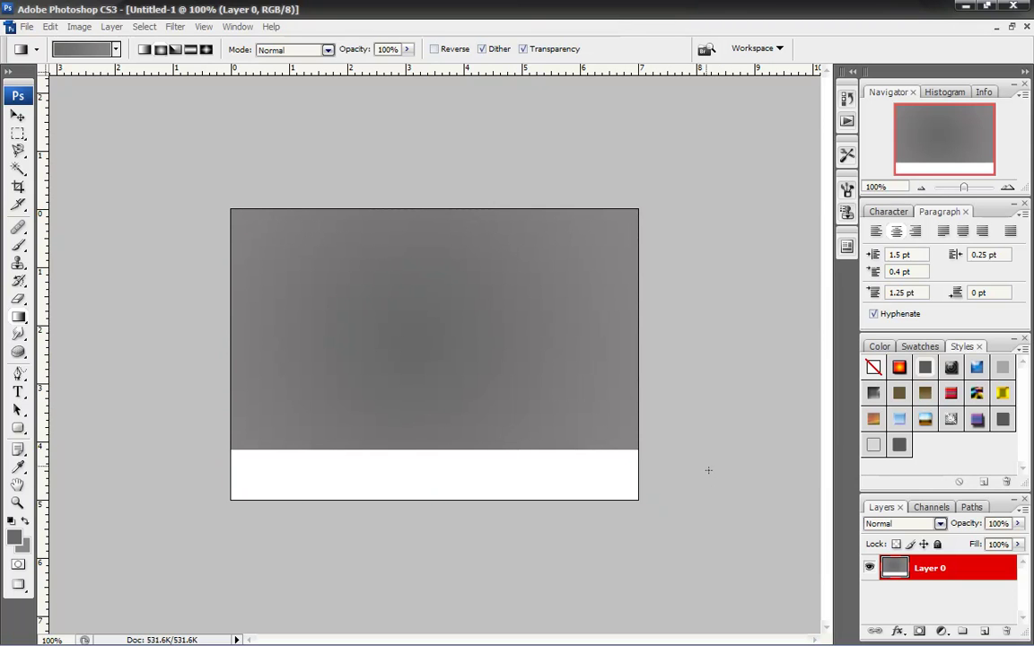
Step: On a new Layer 1, fill the bottom strip with an upward grey gradient, then add Layer 2
click(986, 632)
click(18, 133)
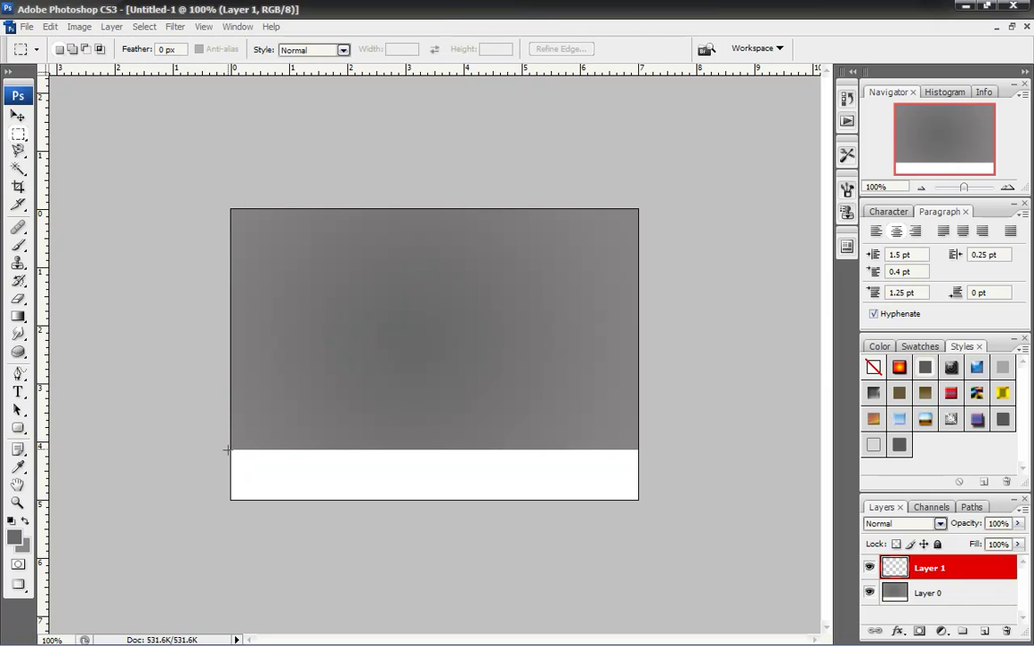
drag(638, 499, 638, 500)
click(18, 316)
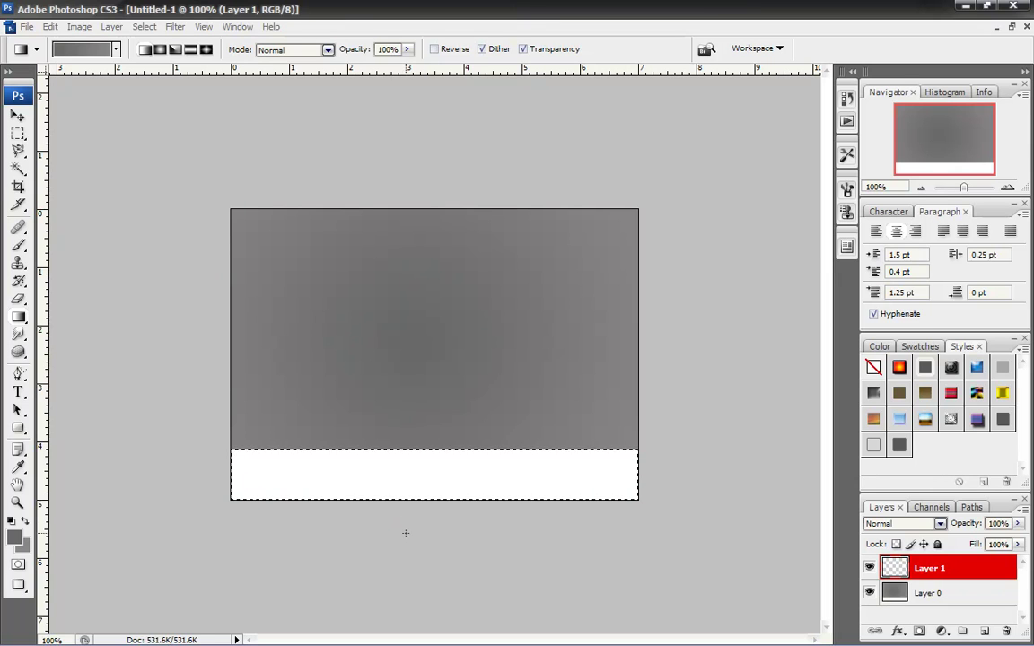
drag(405, 500, 386, 411)
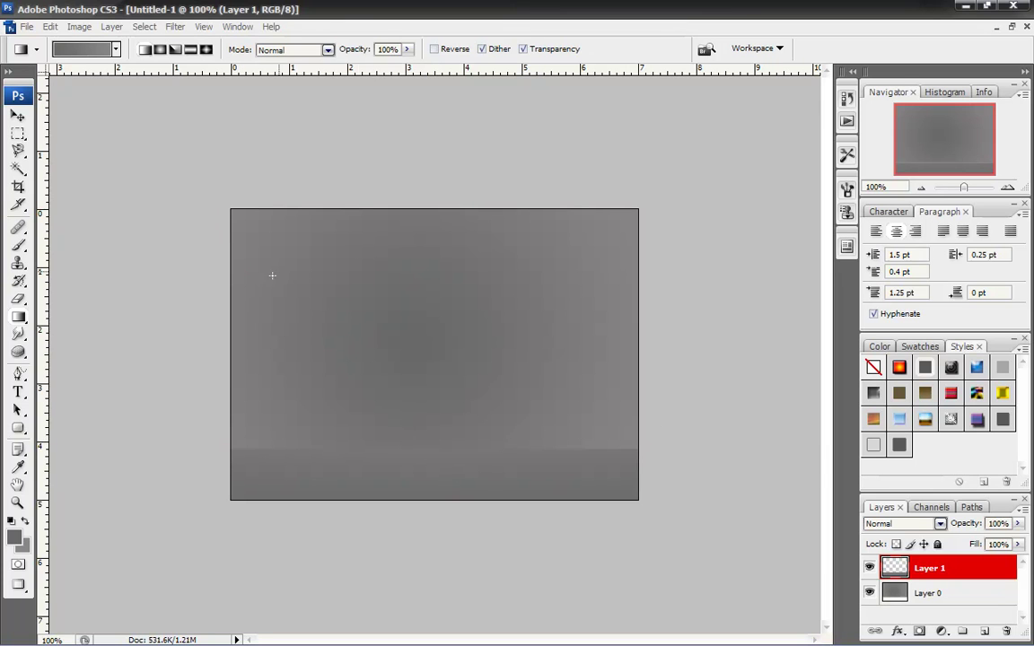
click(984, 632)
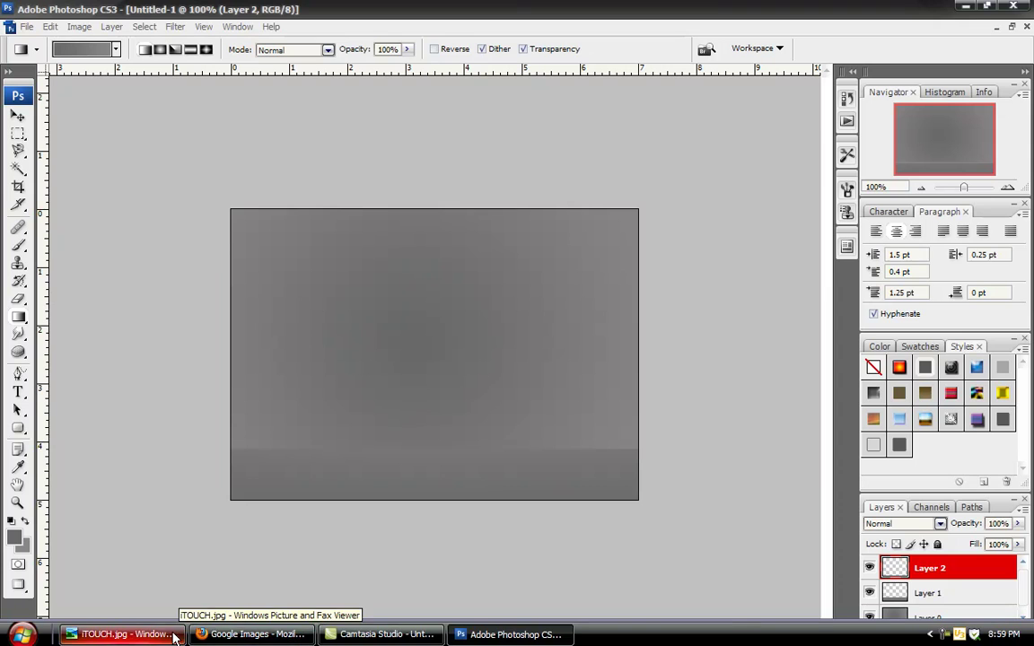
Step: In Firefox, search Google Images for 'Itouch' and open the ipod touch results
click(256, 634)
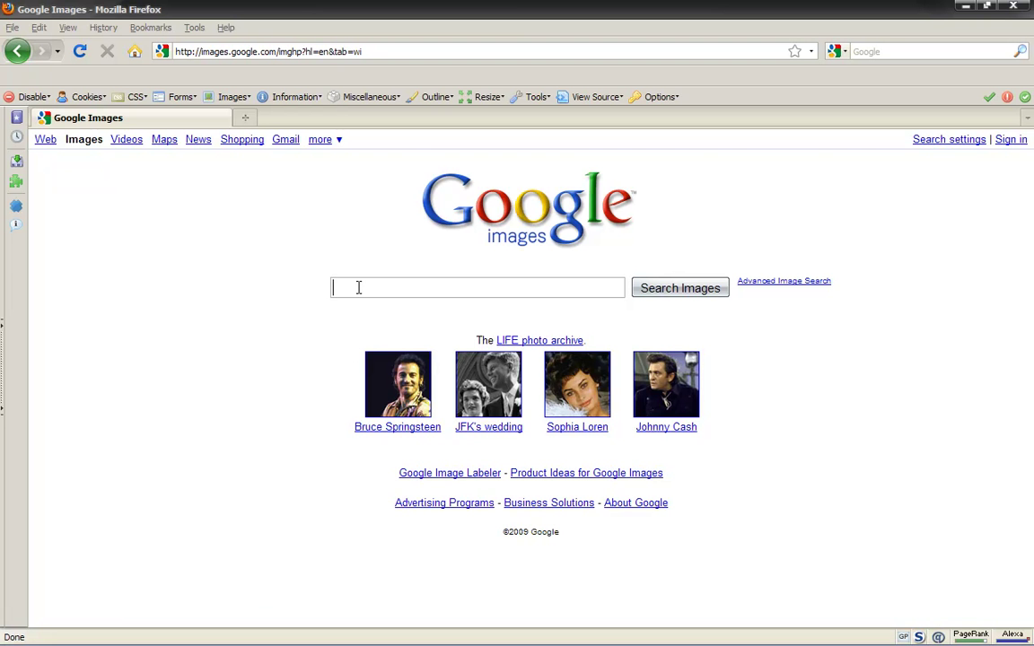
text(Itouch)
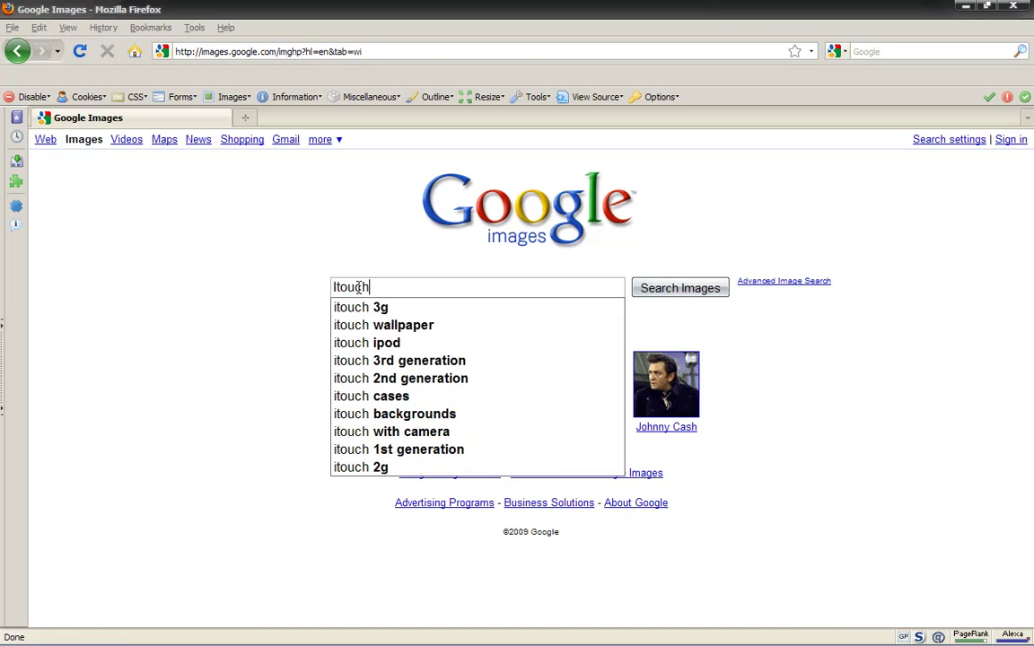
key(Return)
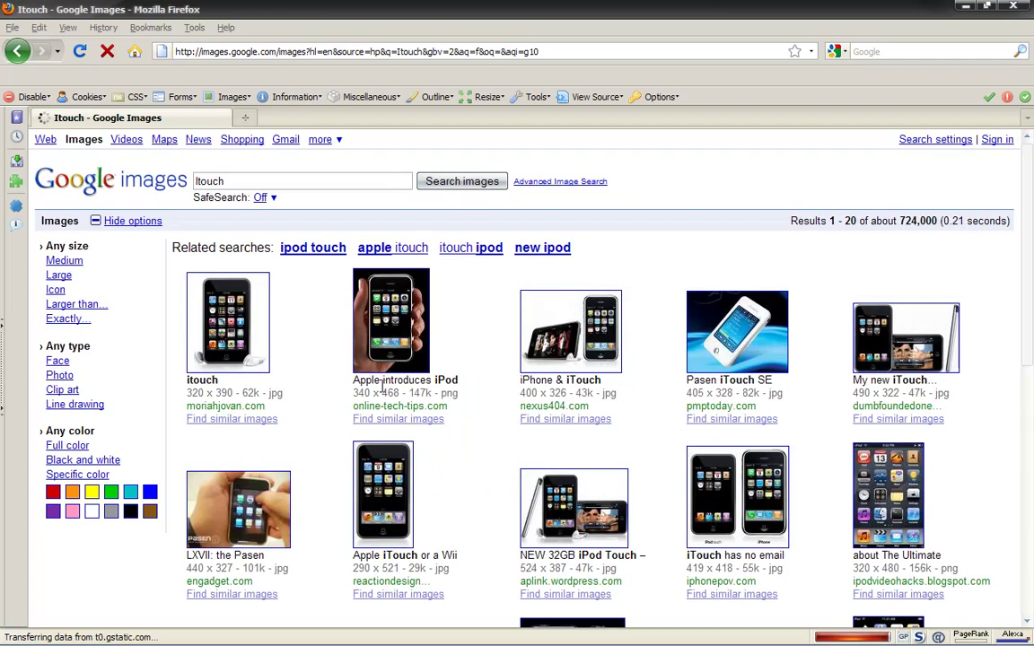
scroll(381, 399, down, 4)
scroll(381, 399, down, 3)
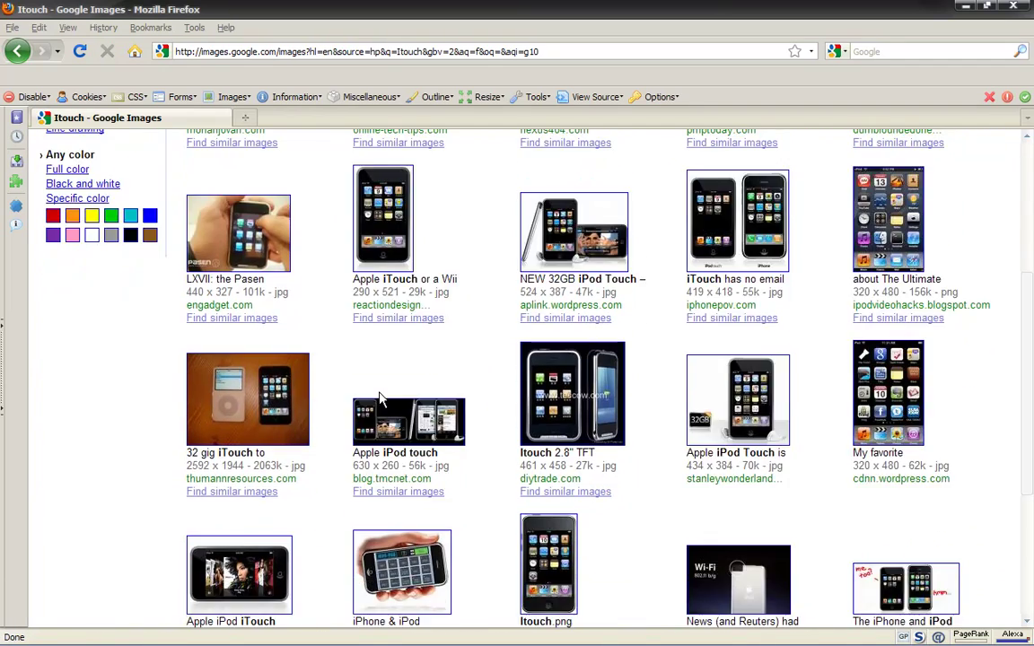
scroll(380, 400, up, 6)
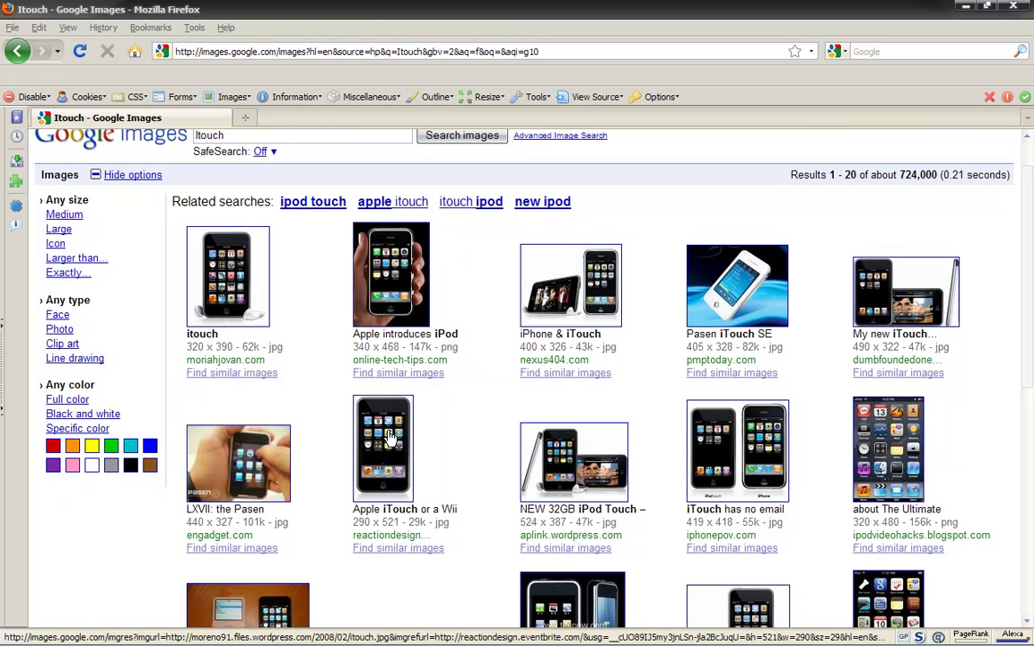
click(305, 201)
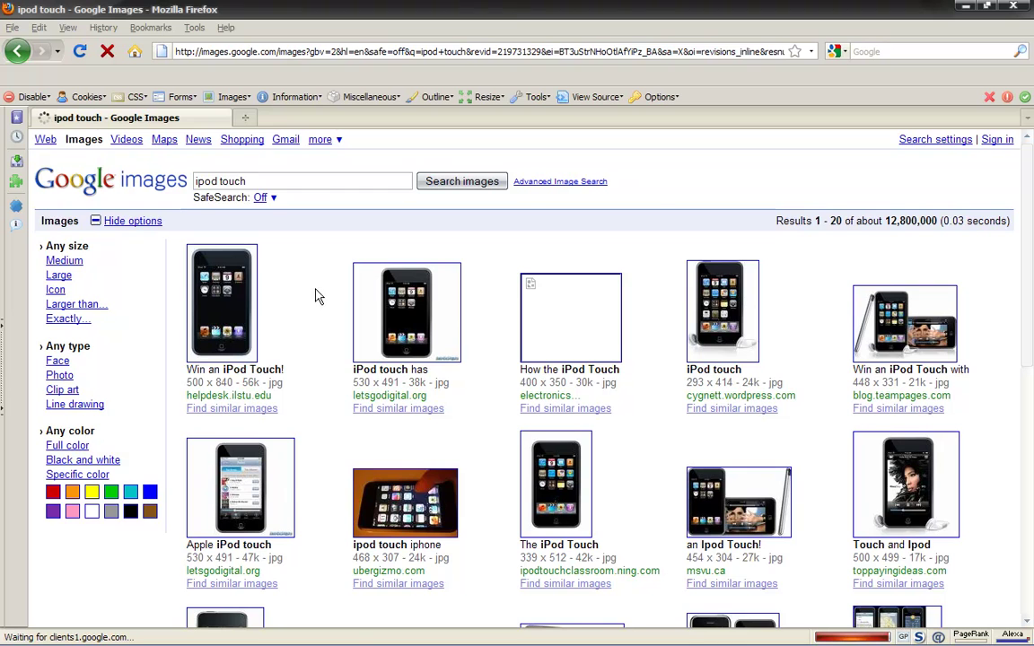
scroll(323, 303, down, 4)
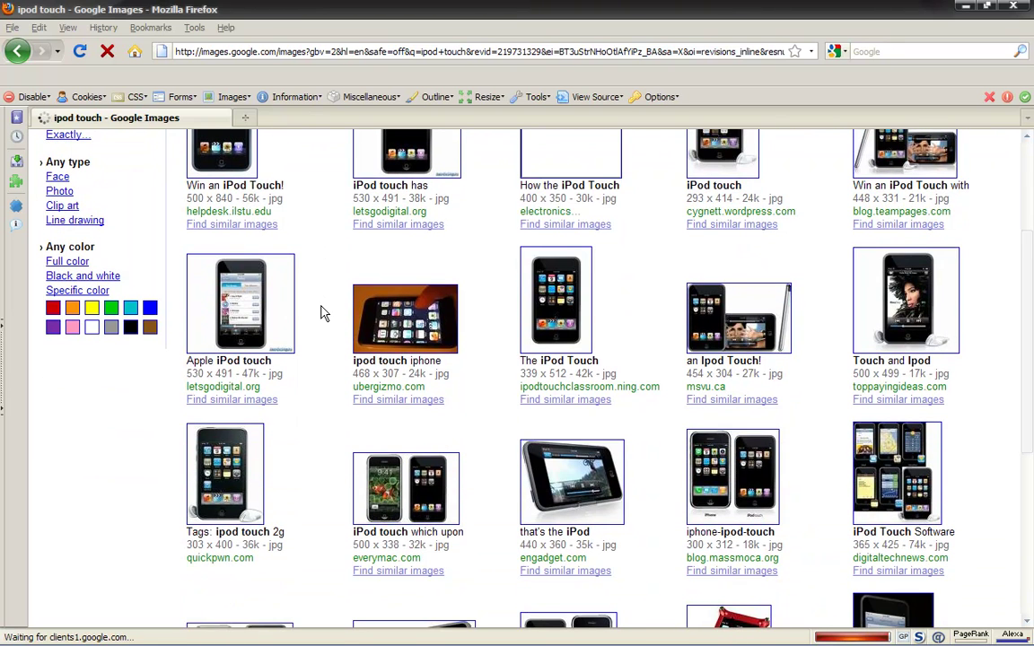
Step: Open the full-size Apple ipod-touch.jpg image, copy it, and minimize Firefox
click(265, 310)
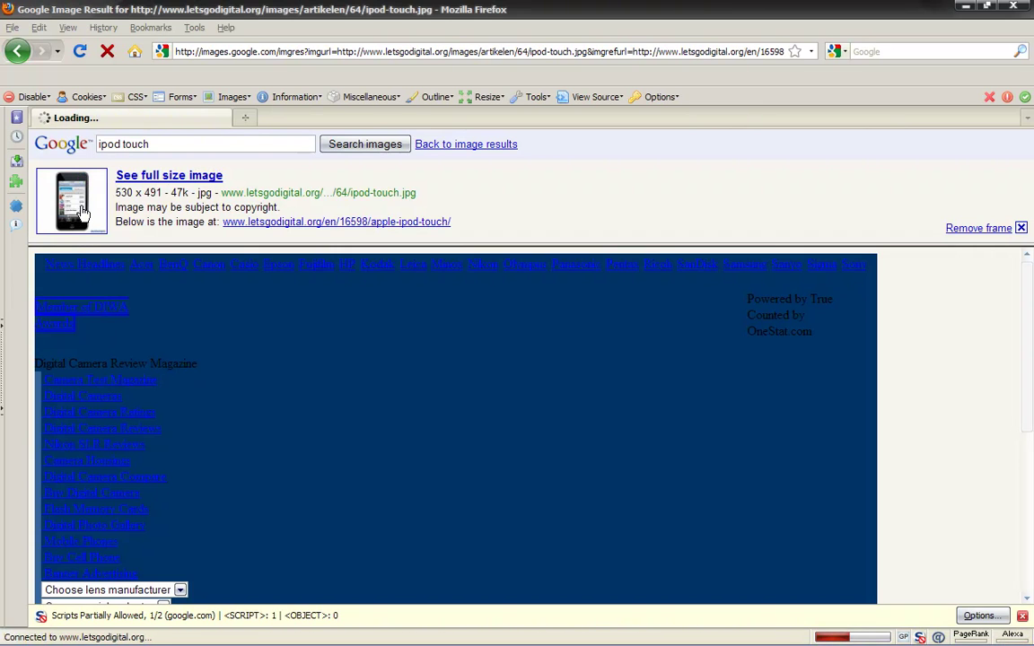
click(80, 211)
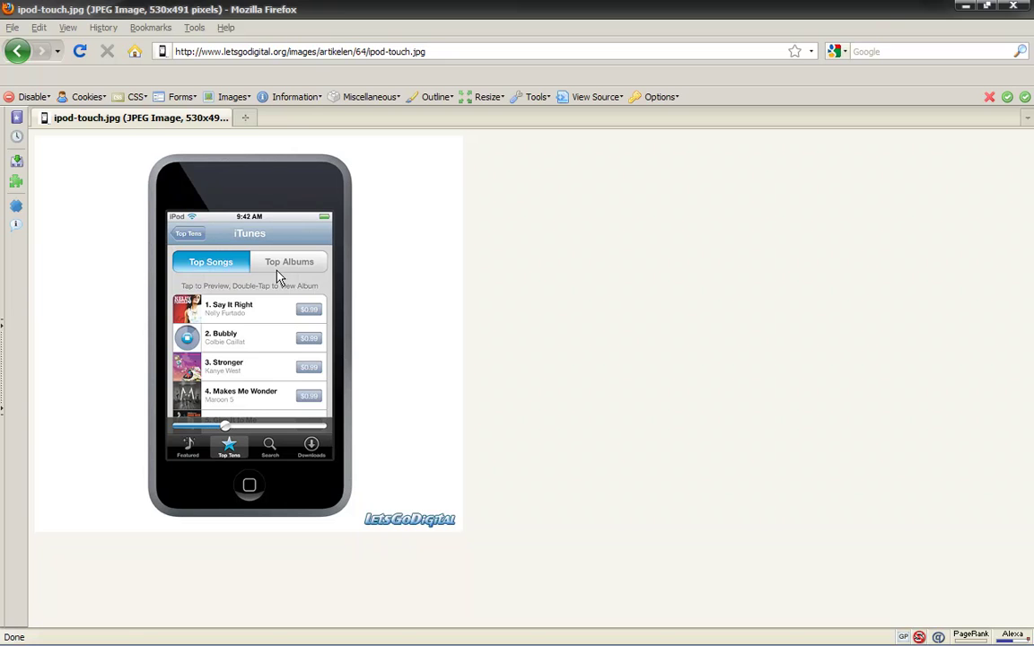
right_click(278, 278)
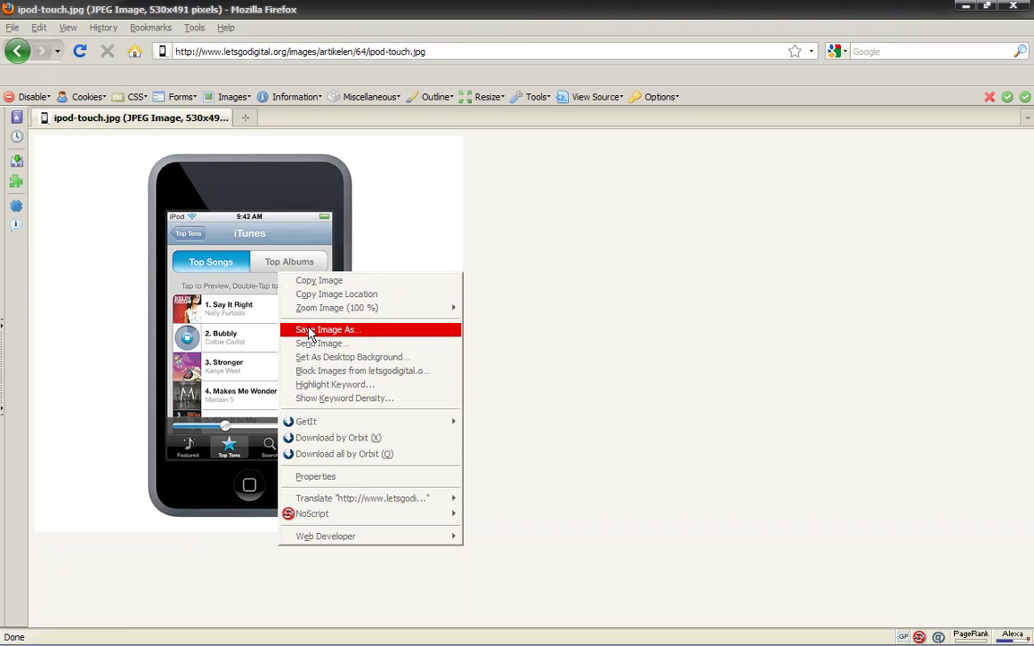
click(331, 282)
click(964, 6)
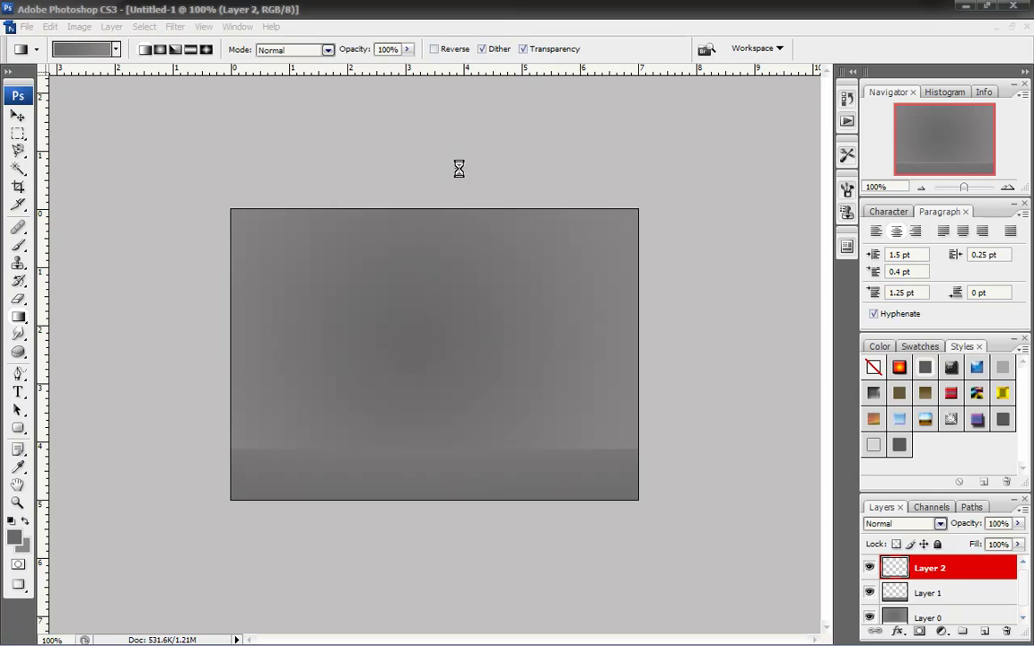
Step: Paste the iPod photo into Layer 2 and scale it to about 58% on the stage
click(50, 26)
click(65, 156)
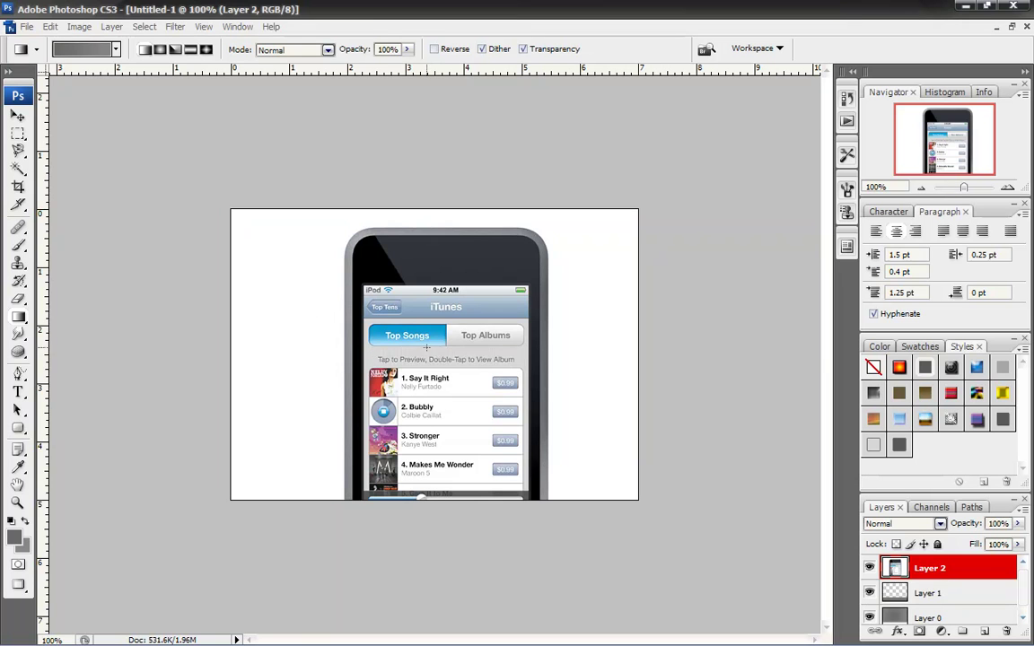
click(51, 26)
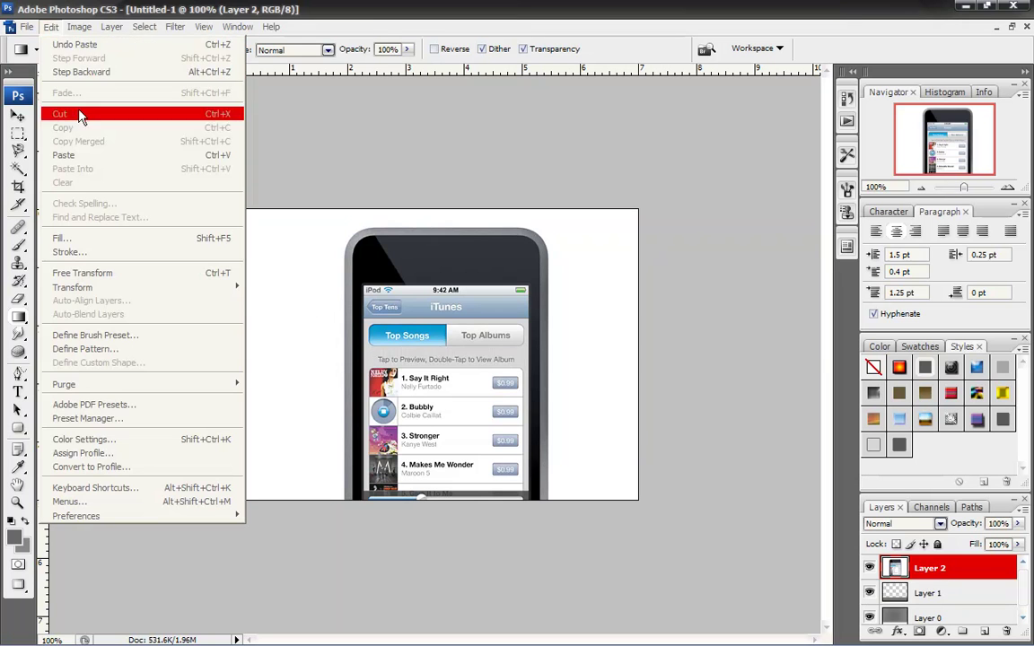
mouse_move(128, 292)
click(269, 308)
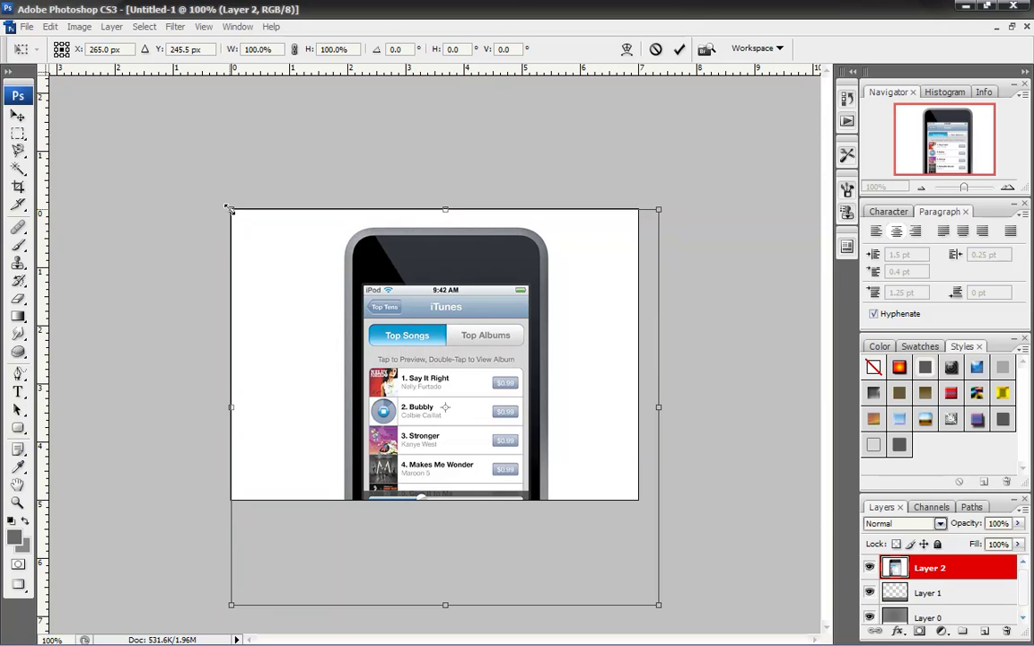
drag(231, 210, 440, 363)
drag(491, 413, 335, 289)
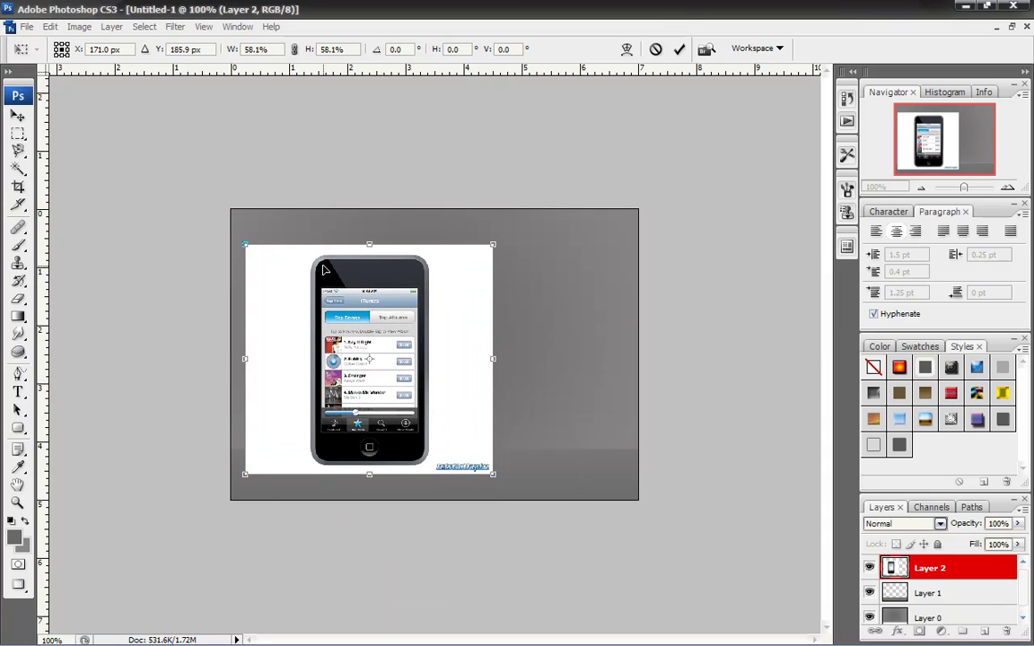
Step: Commit the scaling and remove the white backdrop around the iPod using the Magic Wand
key(Return)
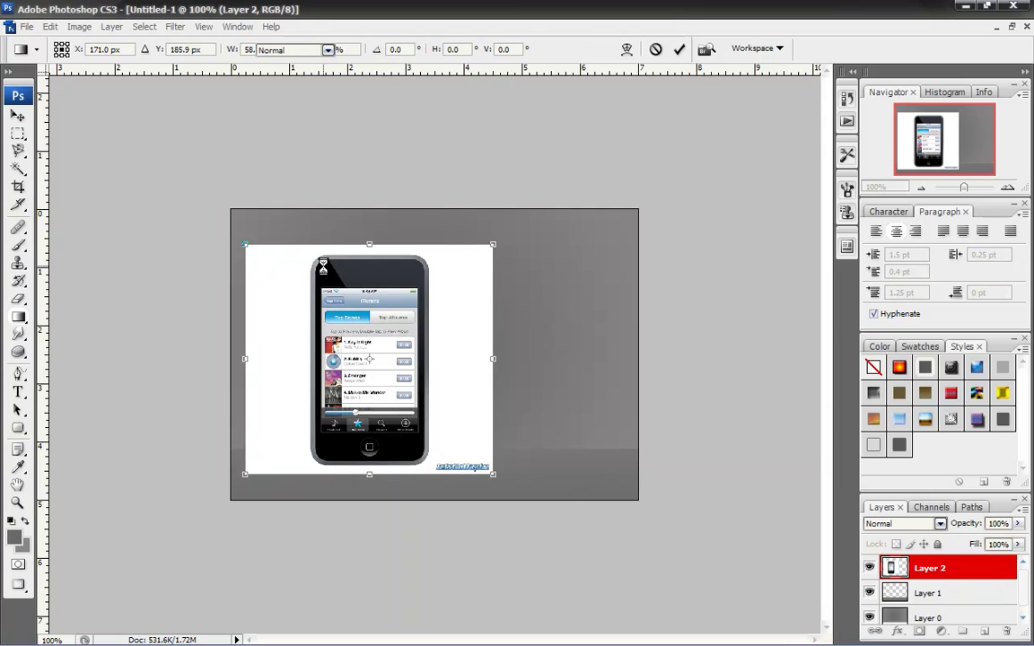
key(g)
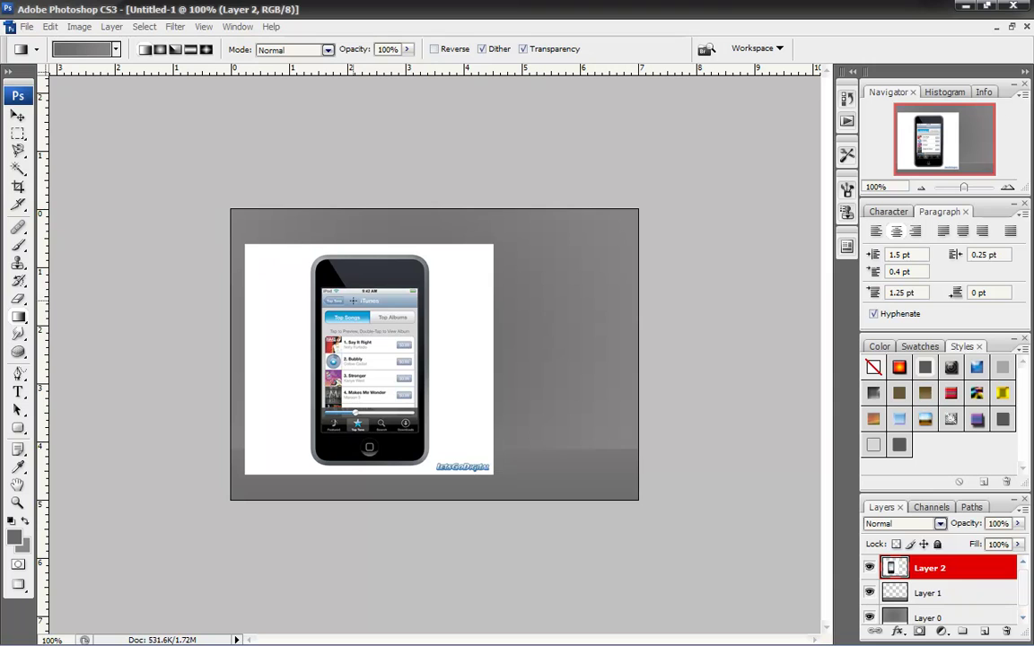
click(17, 170)
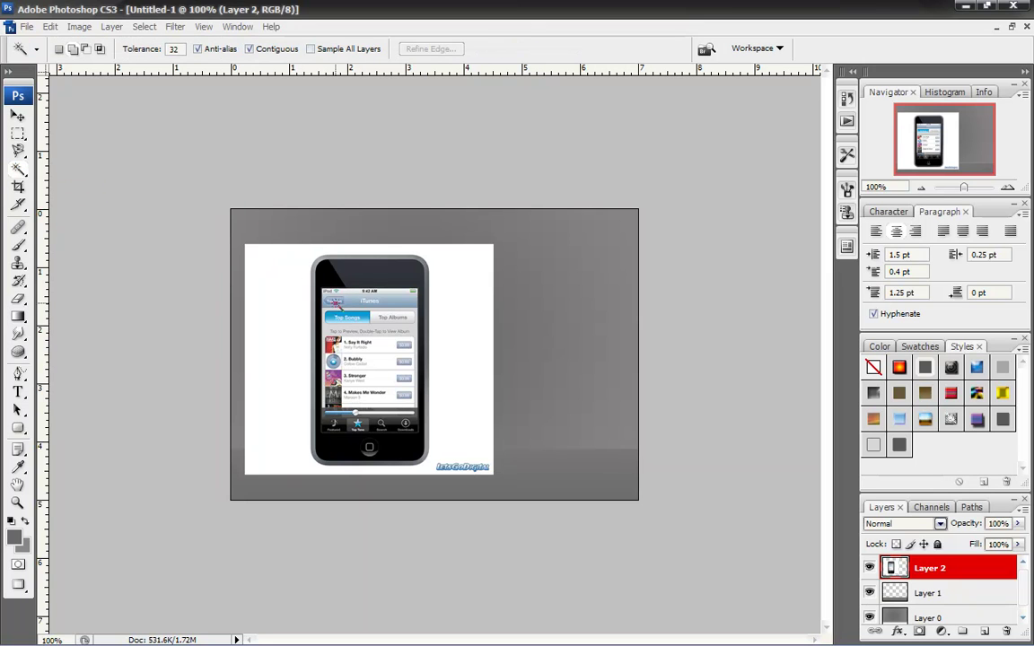
click(273, 398)
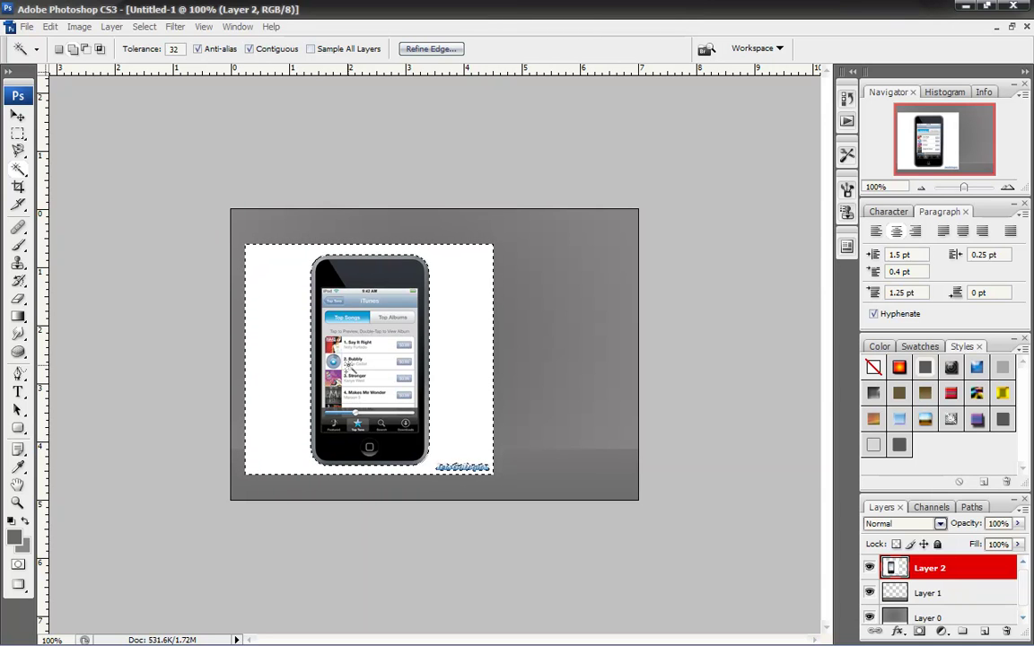
click(18, 117)
drag(296, 321, 439, 319)
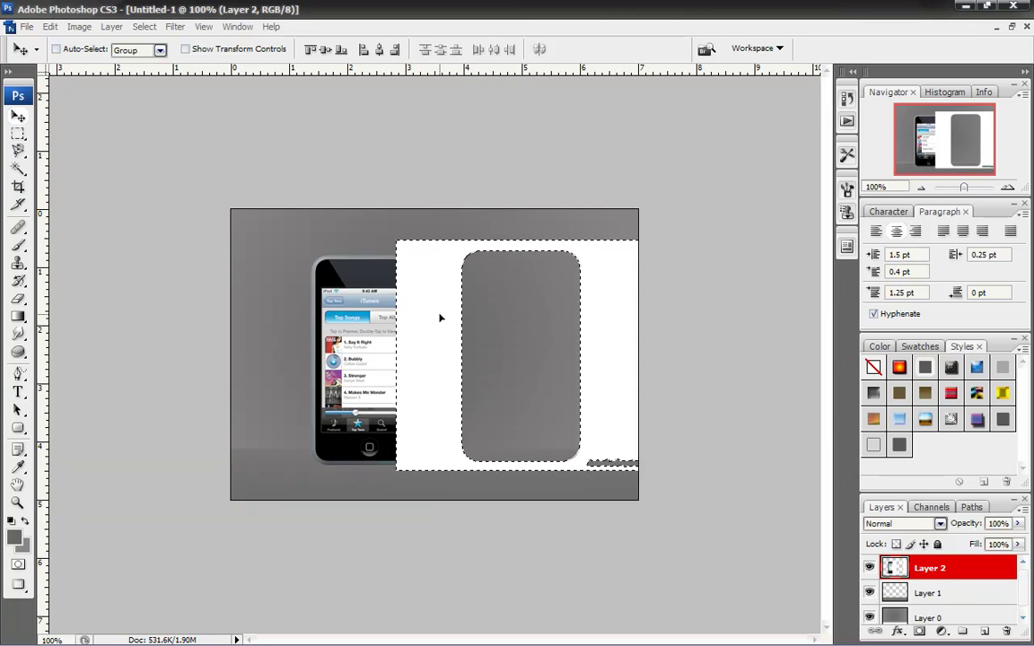
key(ctrl+z)
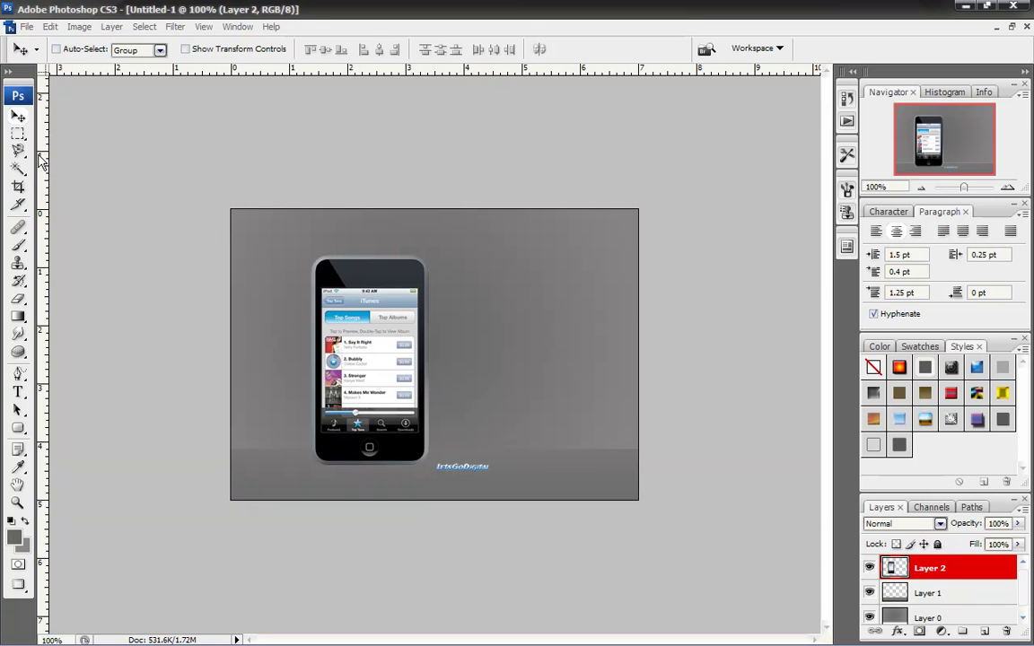
Step: Marquee-select the LetsGoDigital logo below the phone, delete it, and deselect
click(19, 137)
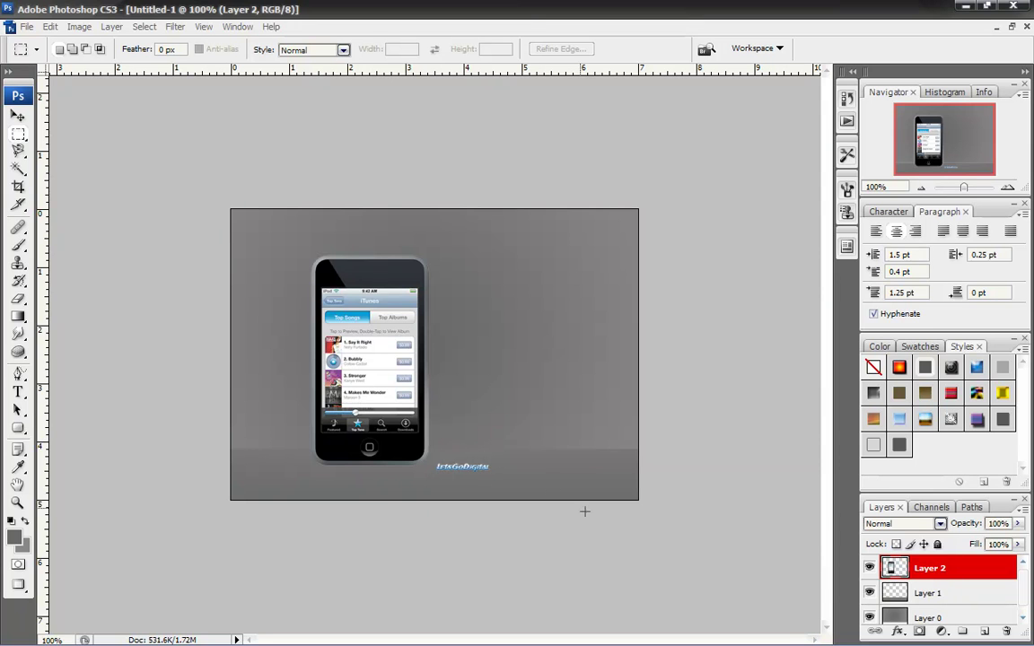
drag(515, 457, 432, 479)
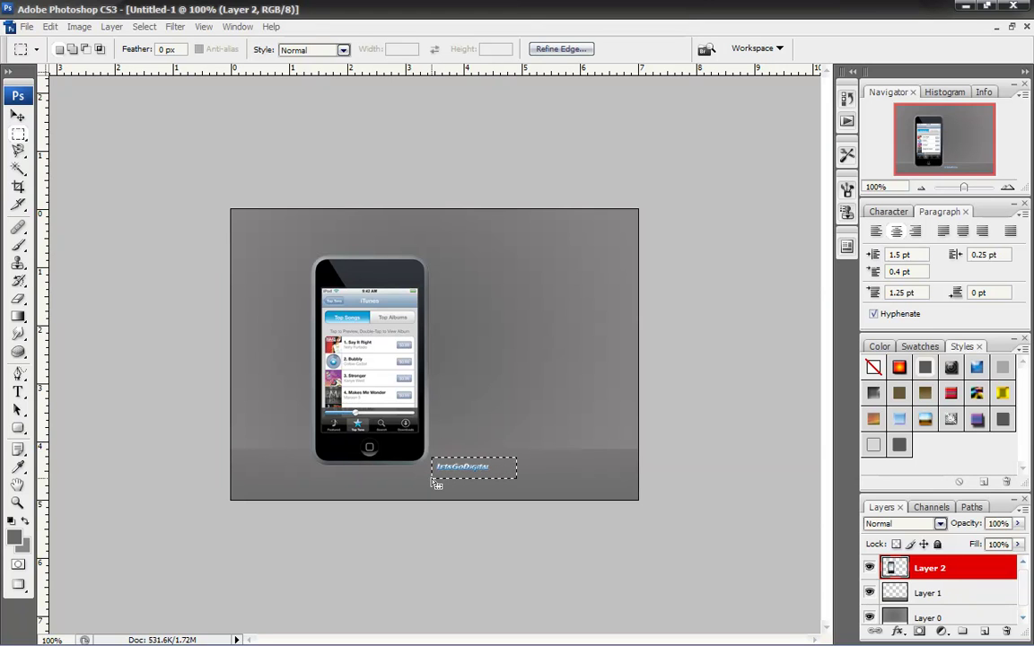
key(Delete)
click(431, 479)
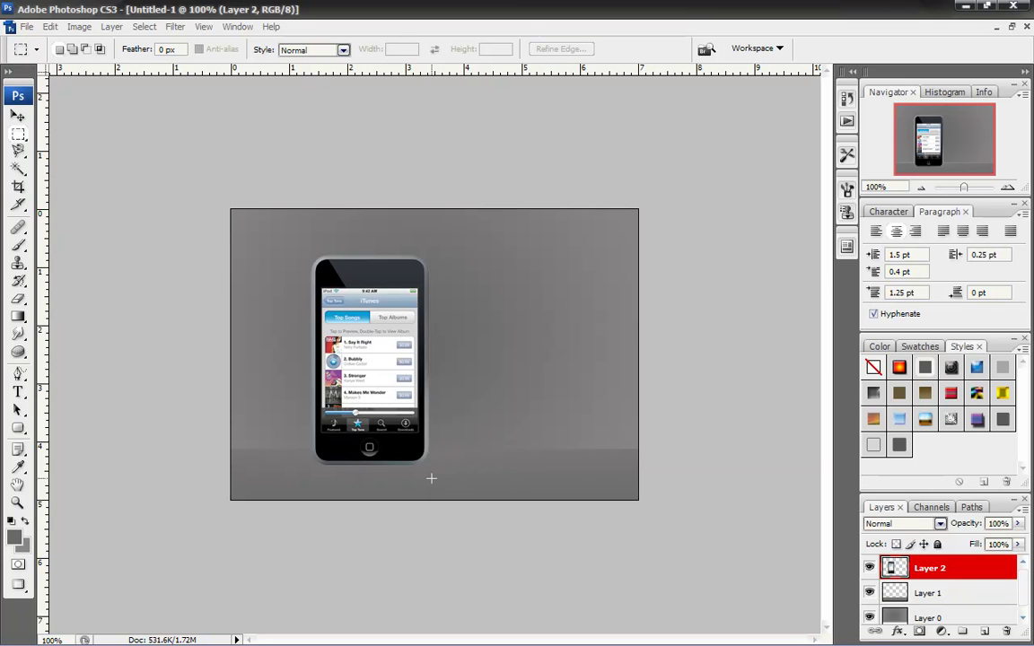
click(17, 115)
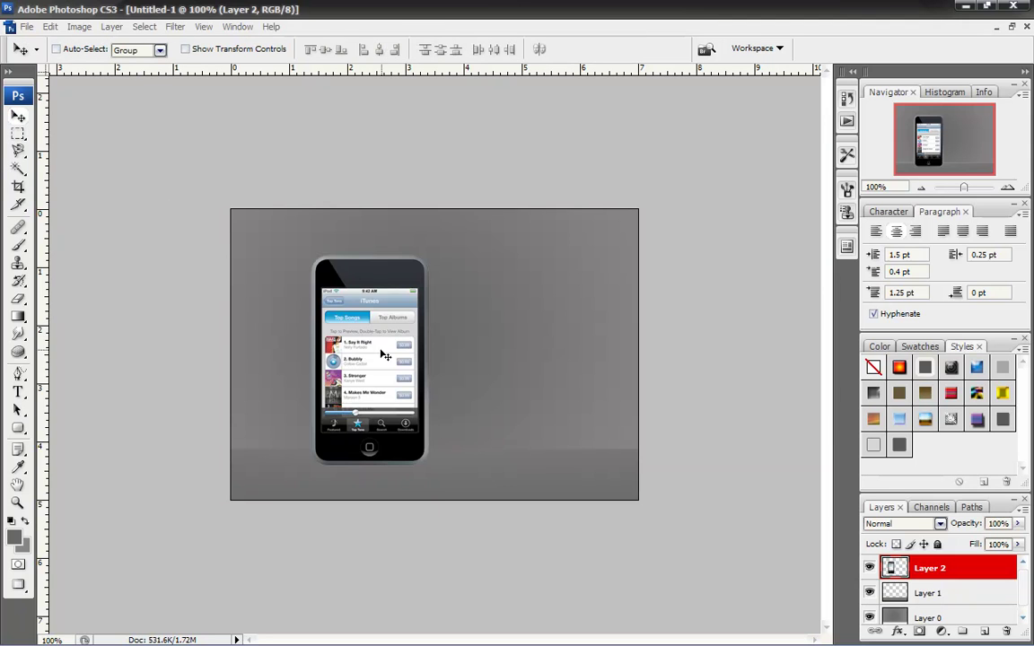
Step: Shift the iPod left, duplicate Layer 2, flip the copy vertically and set it beneath the original
drag(380, 354, 333, 341)
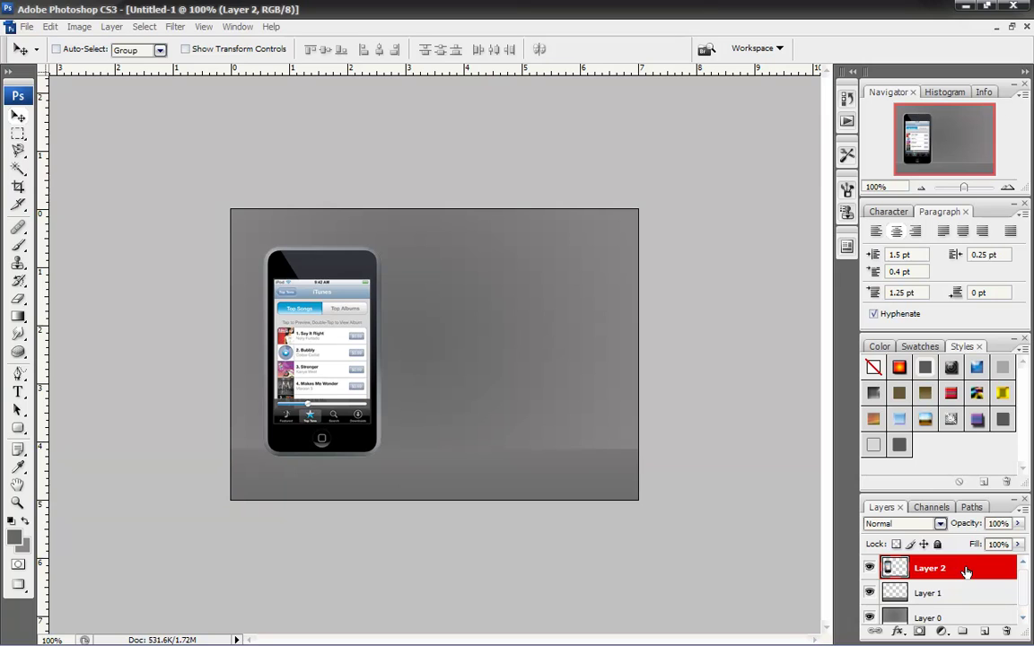
drag(967, 572, 985, 632)
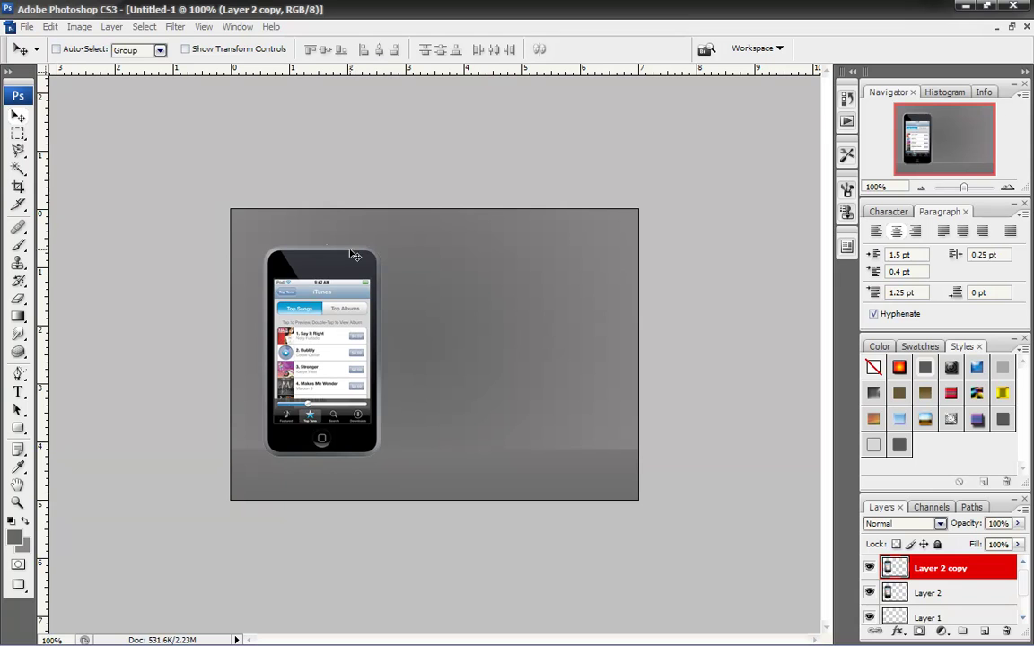
click(54, 28)
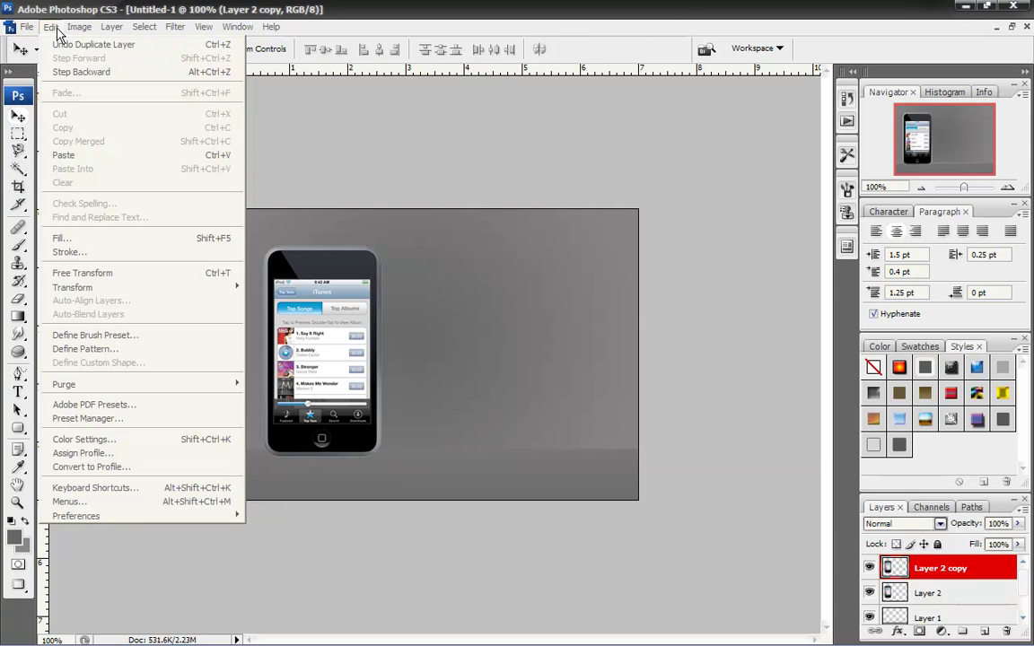
mouse_move(201, 286)
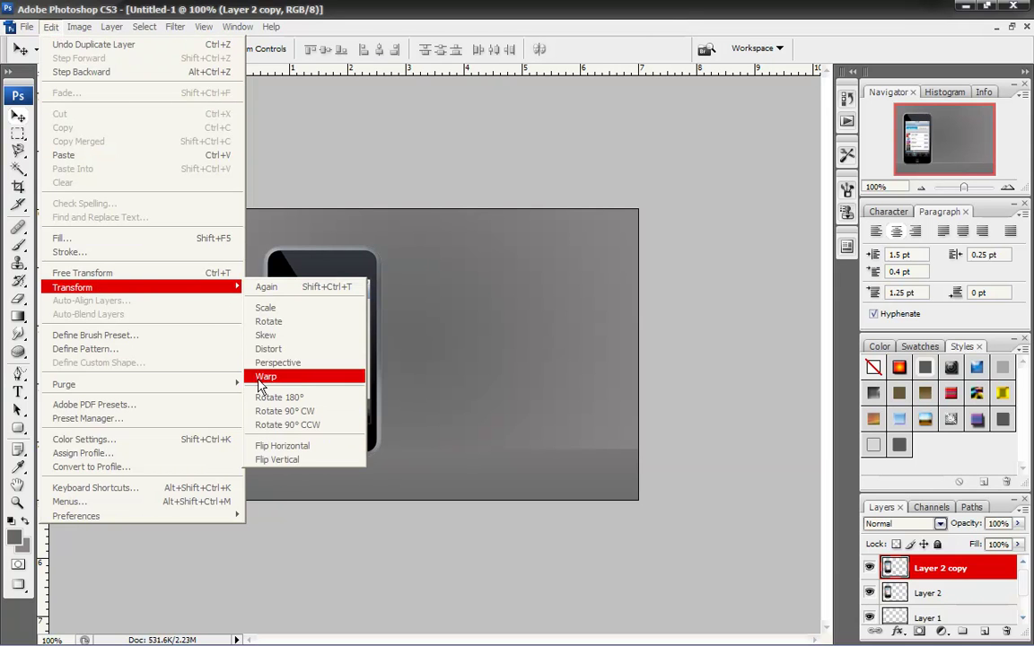
click(265, 462)
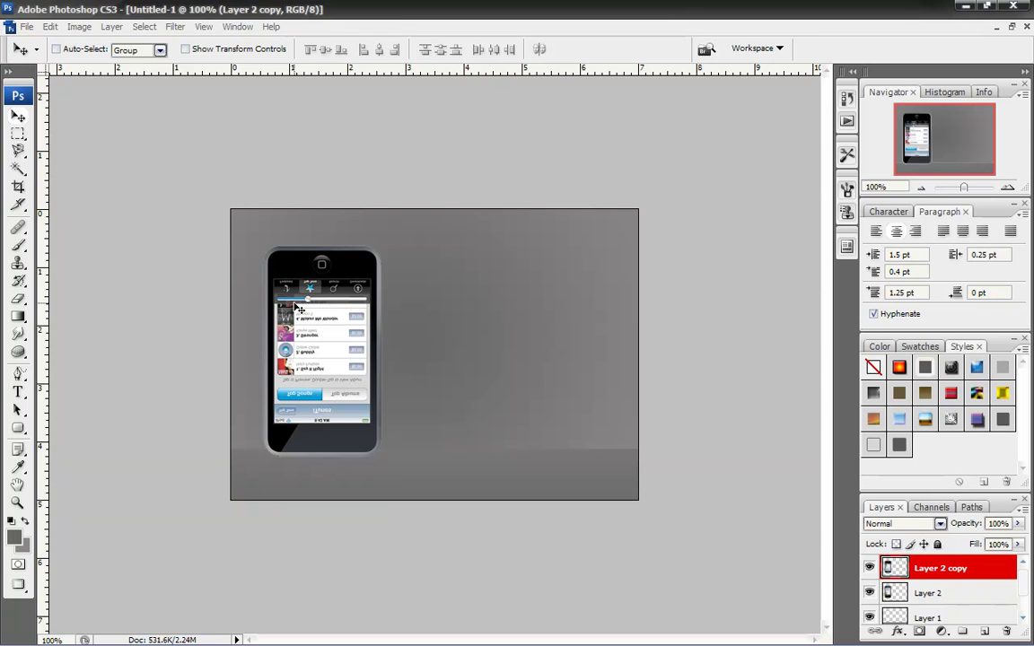
drag(323, 304, 317, 520)
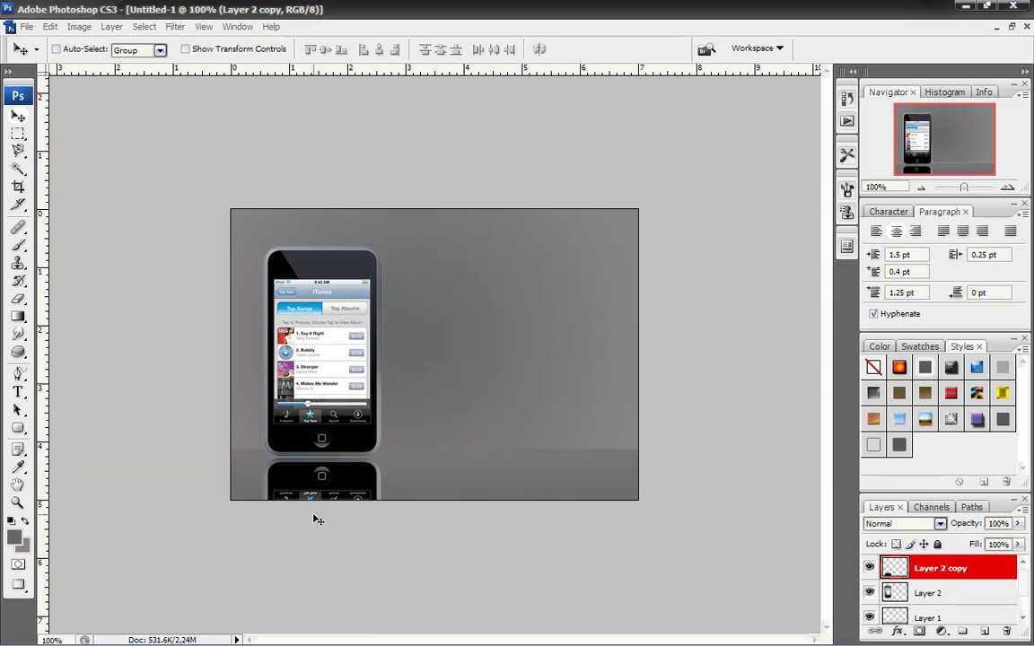
Step: Add a layer mask to Layer 2 copy and pick the black-to-white gradient
click(919, 634)
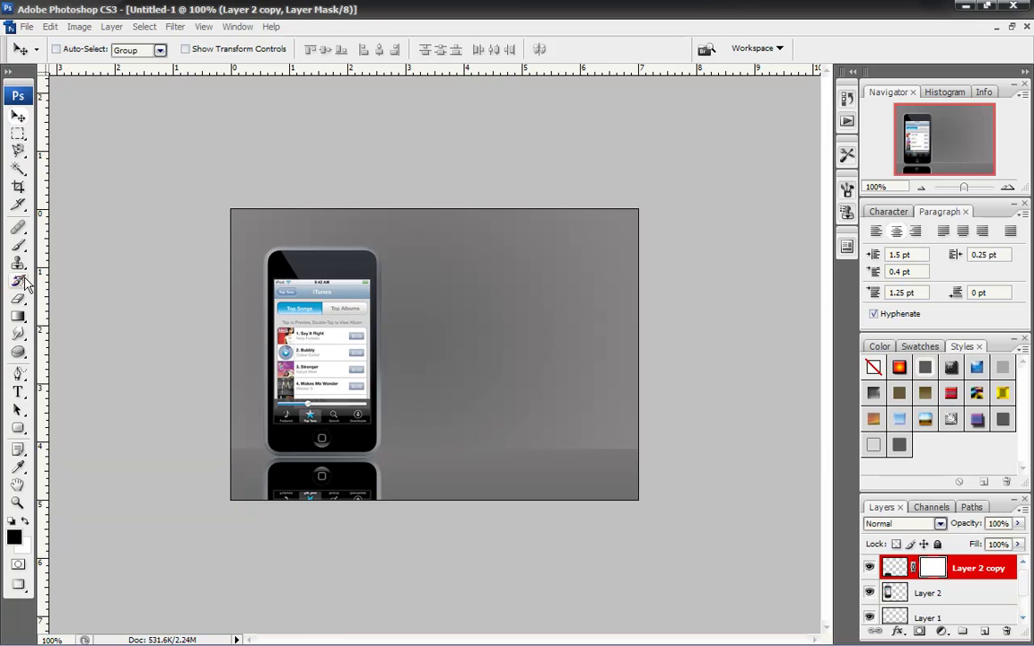
click(15, 304)
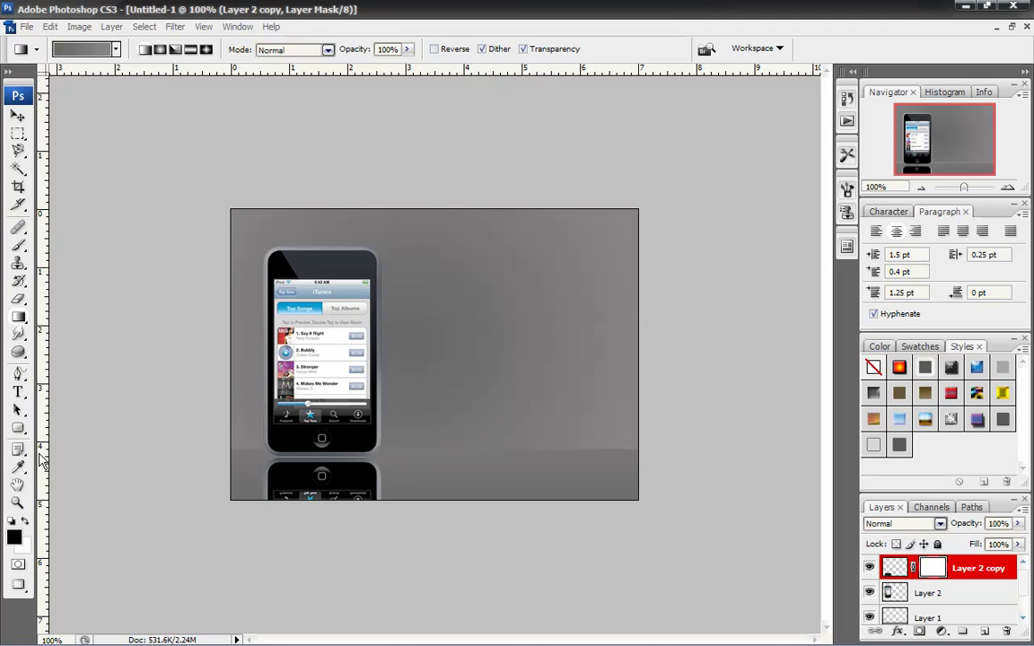
click(115, 50)
click(33, 81)
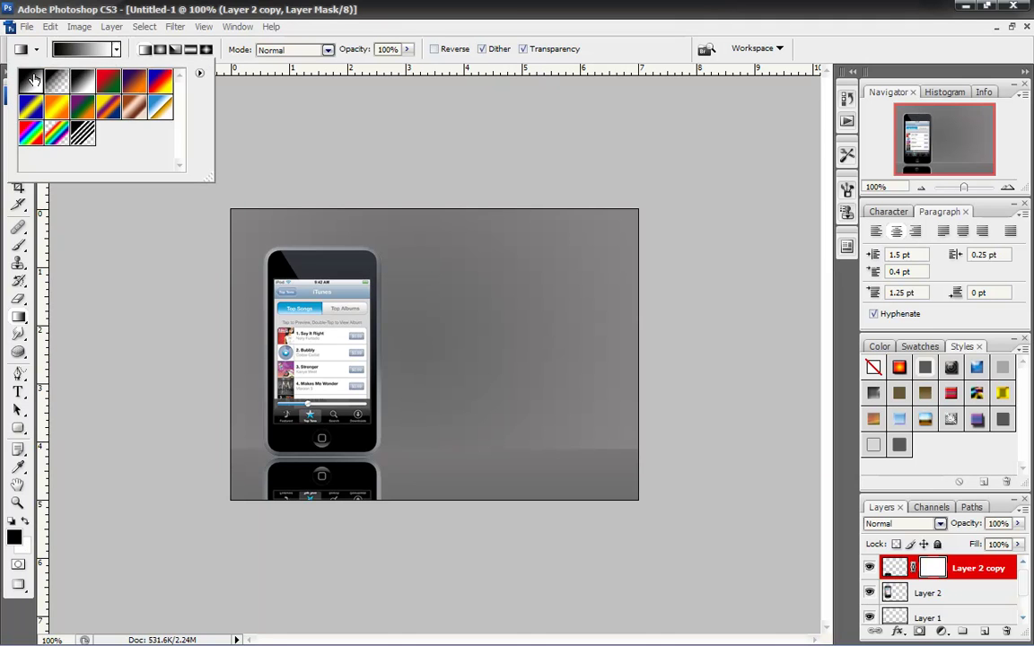
key(Return)
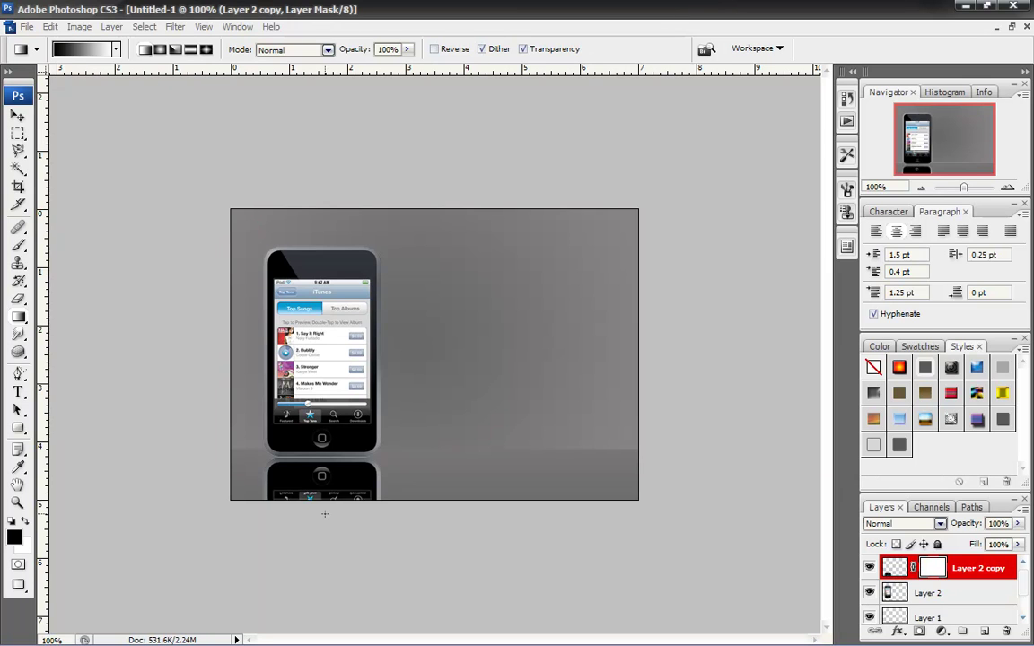
Step: Drag gradients upward across the reflection until it fades smoothly toward the bottom
drag(313, 492, 313, 334)
drag(313, 492, 313, 395)
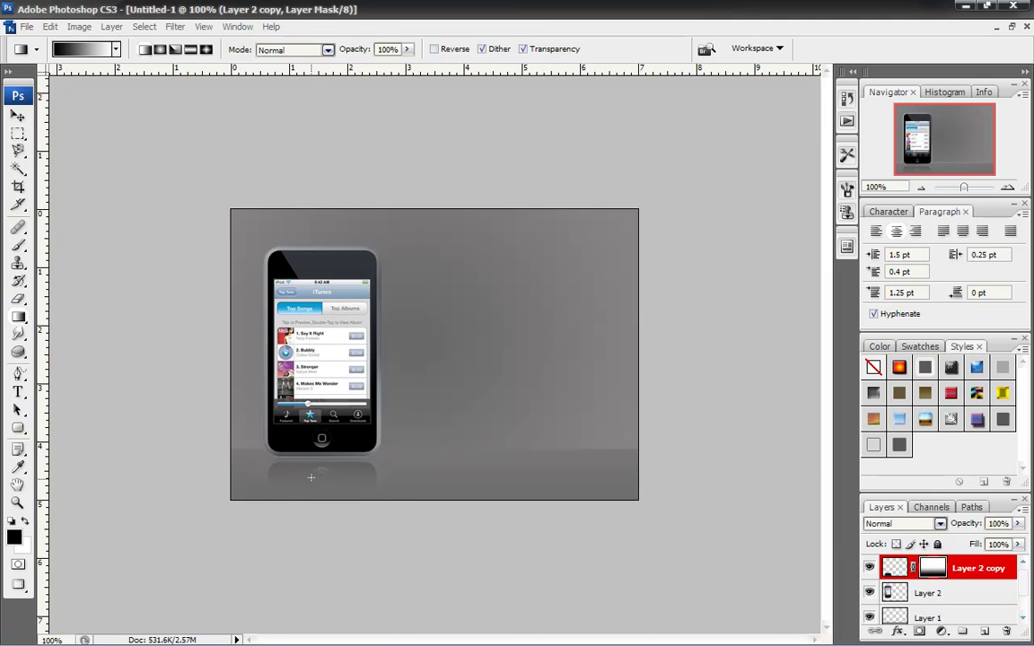
drag(311, 534, 311, 467)
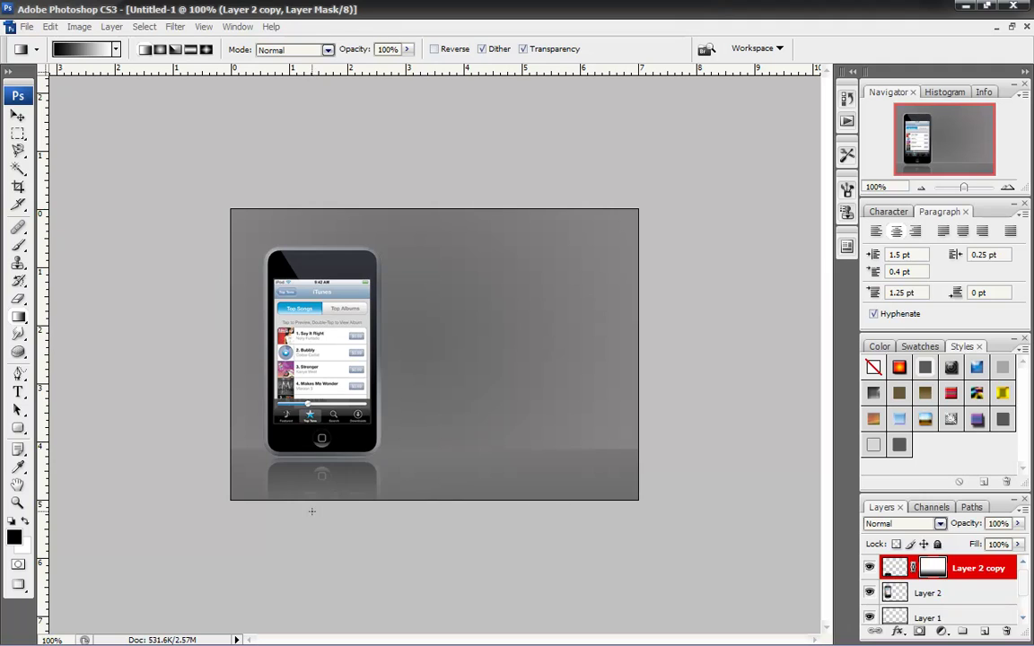
drag(312, 508, 311, 467)
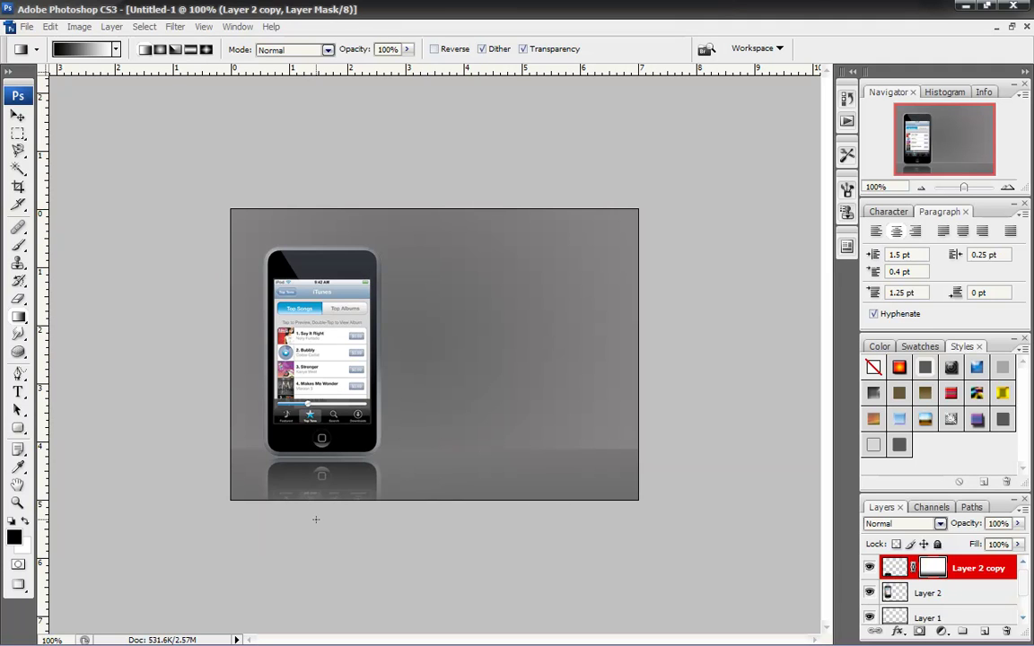
drag(315, 506, 307, 362)
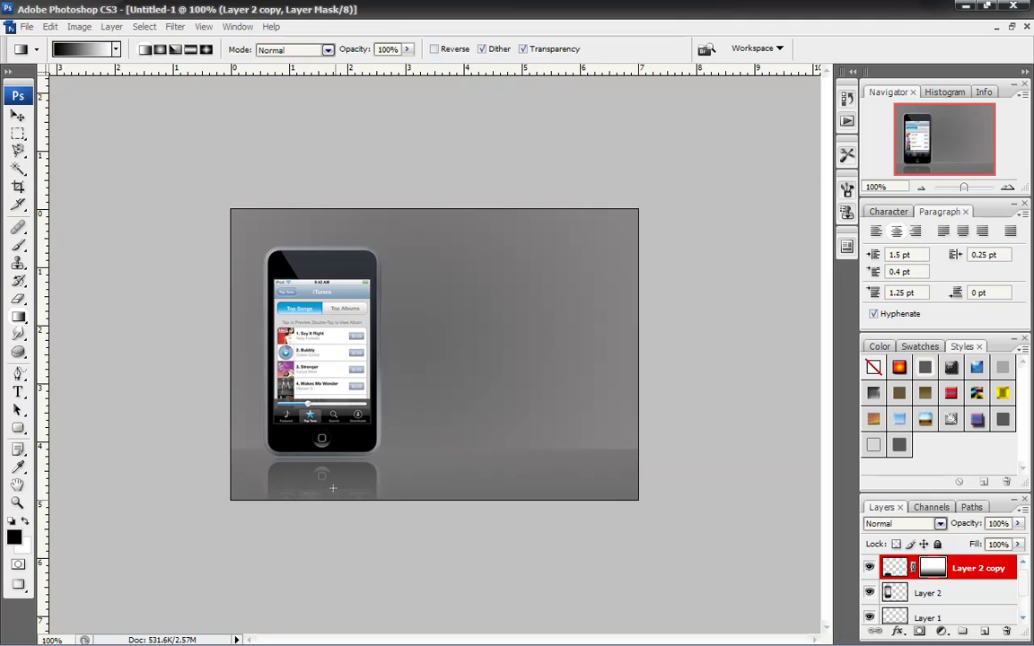
drag(310, 499, 292, 353)
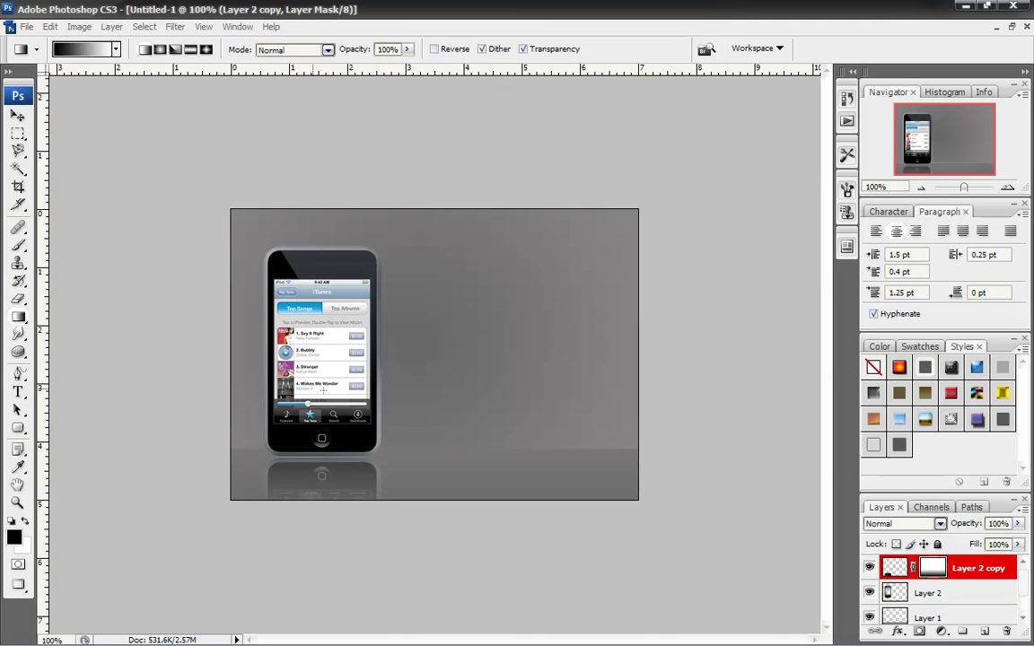
Step: Draw a text box right of the iPod, set the font to Arista and the colour to white
click(18, 392)
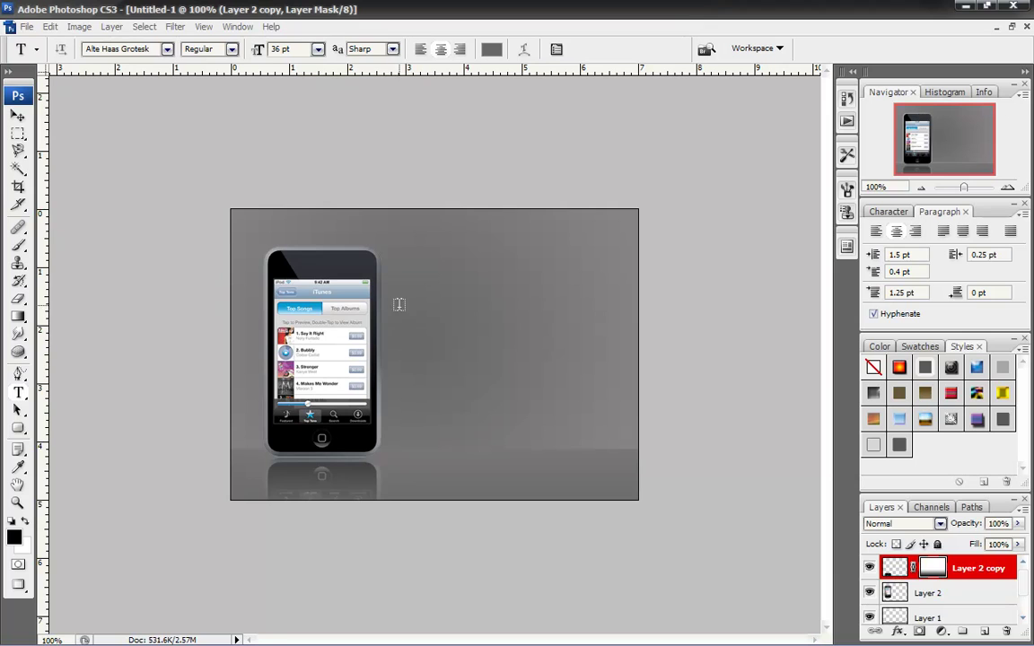
drag(397, 280, 605, 396)
click(167, 49)
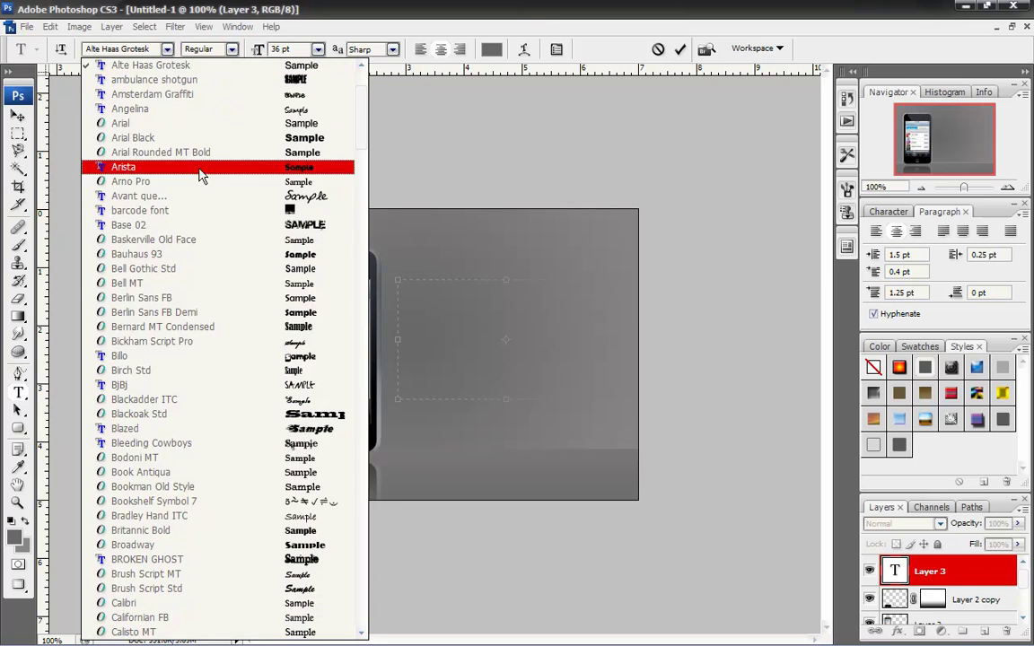
click(202, 167)
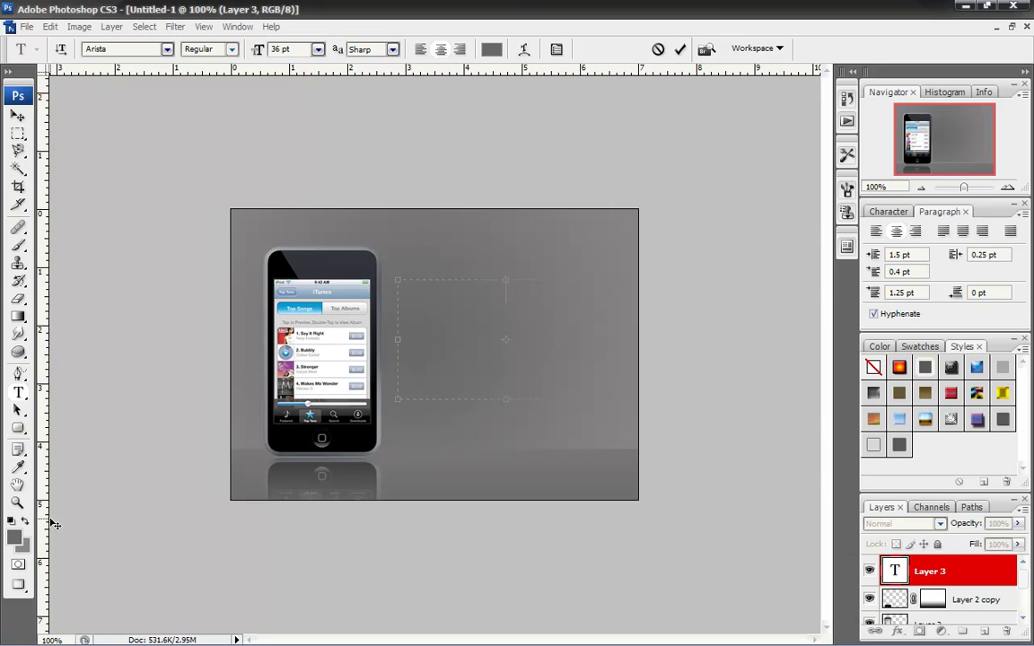
click(12, 520)
click(23, 520)
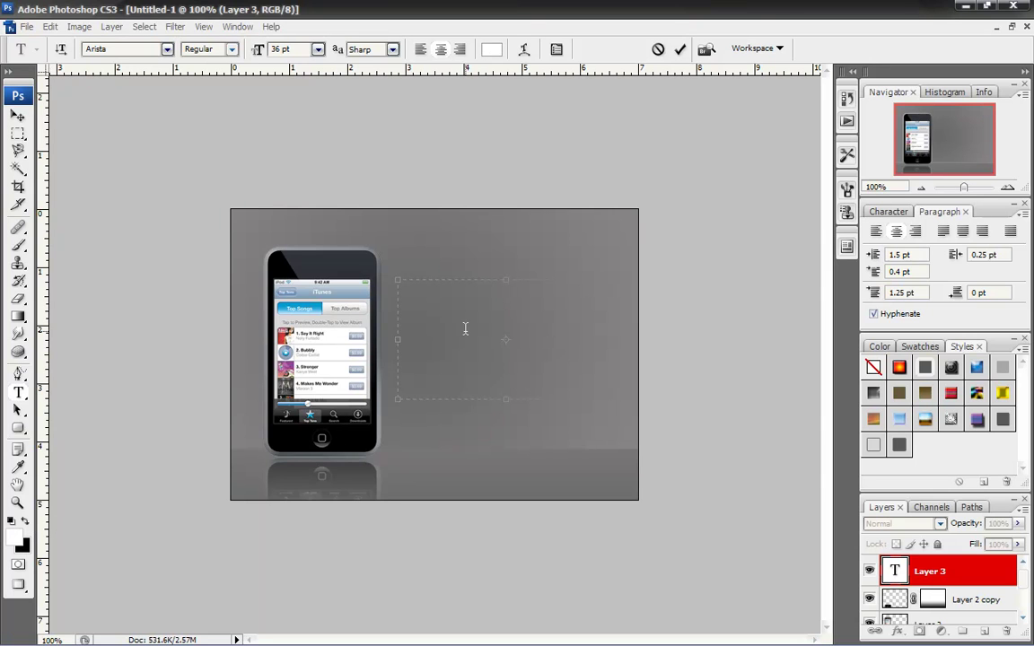
Step: Type 'Ipod Touch is the greatest invention' and enlarge the text box
text(Ipos are)
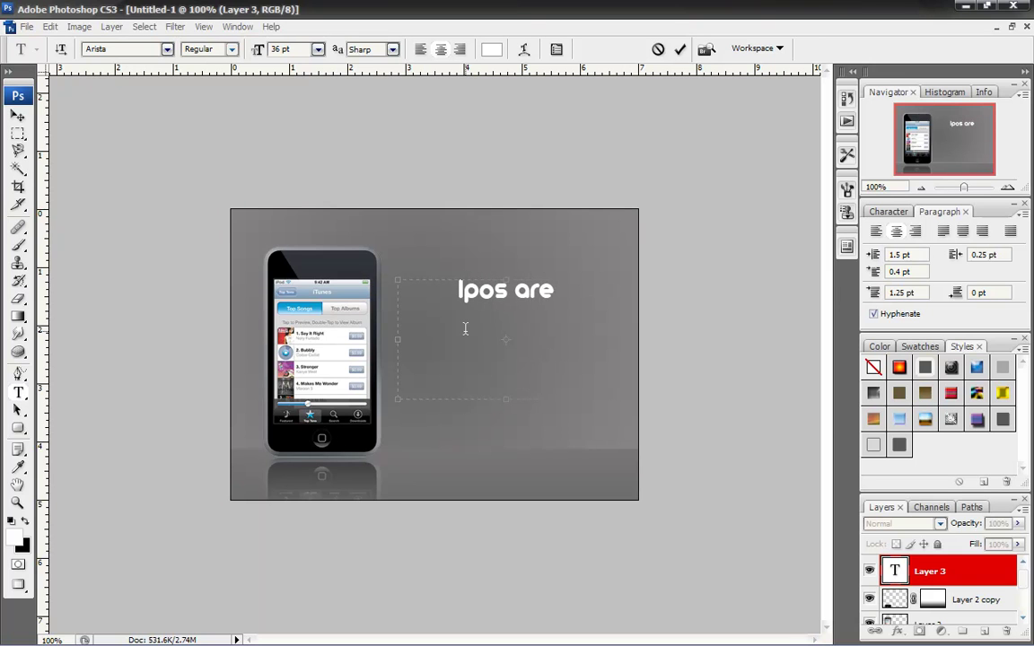
text( cool)
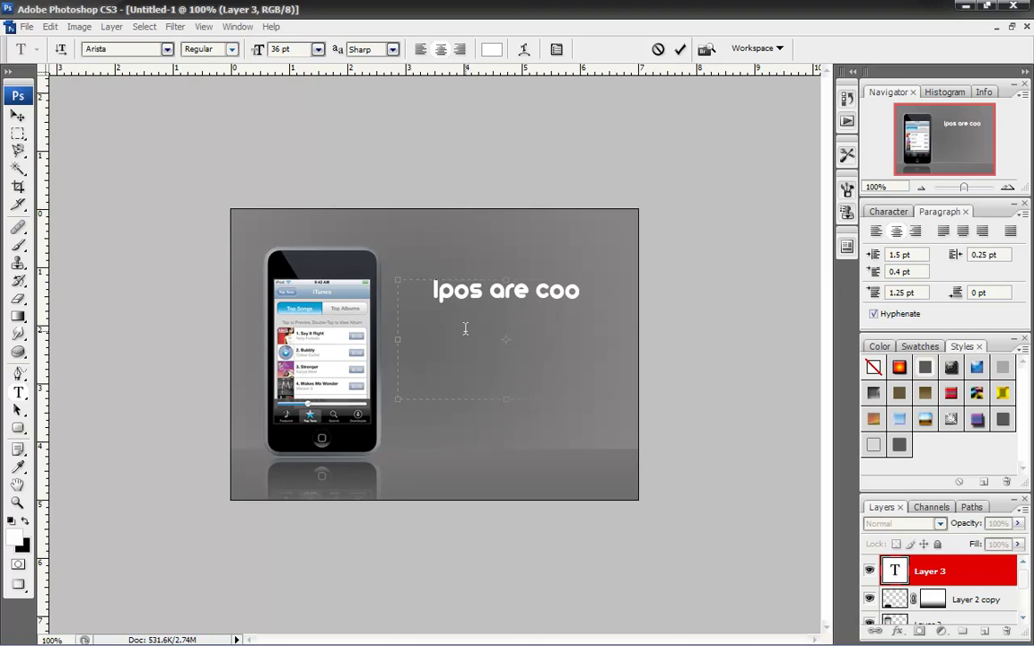
key(BackSpace)
key(BackSpace)
key(BackSpace)
key(BackSpace)
key(BackSpace)
key(BackSpace)
key(BackSpace)
key(BackSpace)
key(BackSpace)
key(BackSpace)
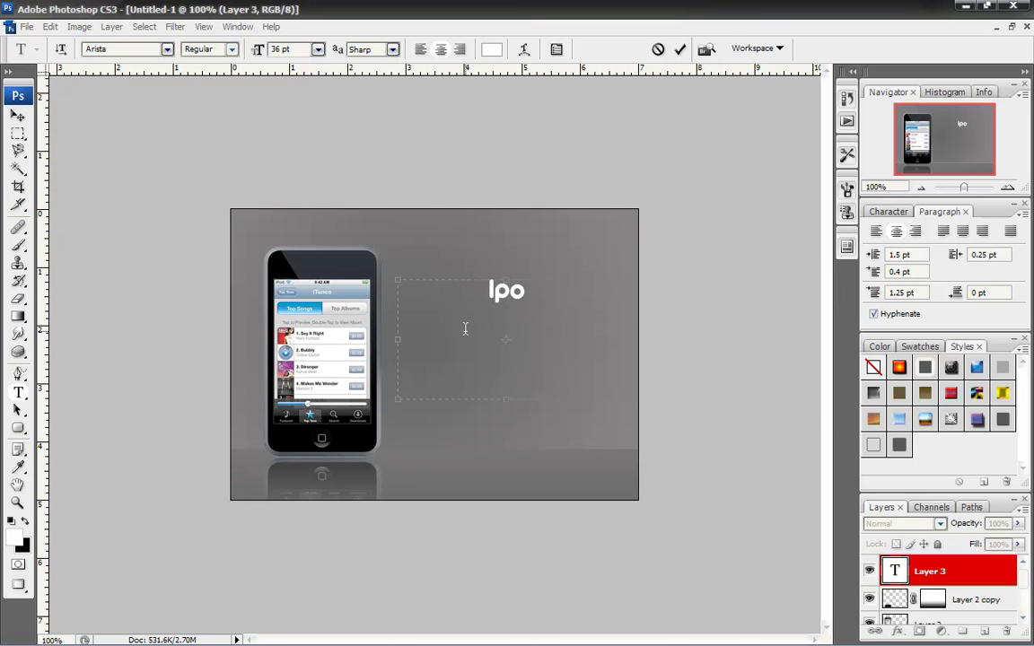
text(d)
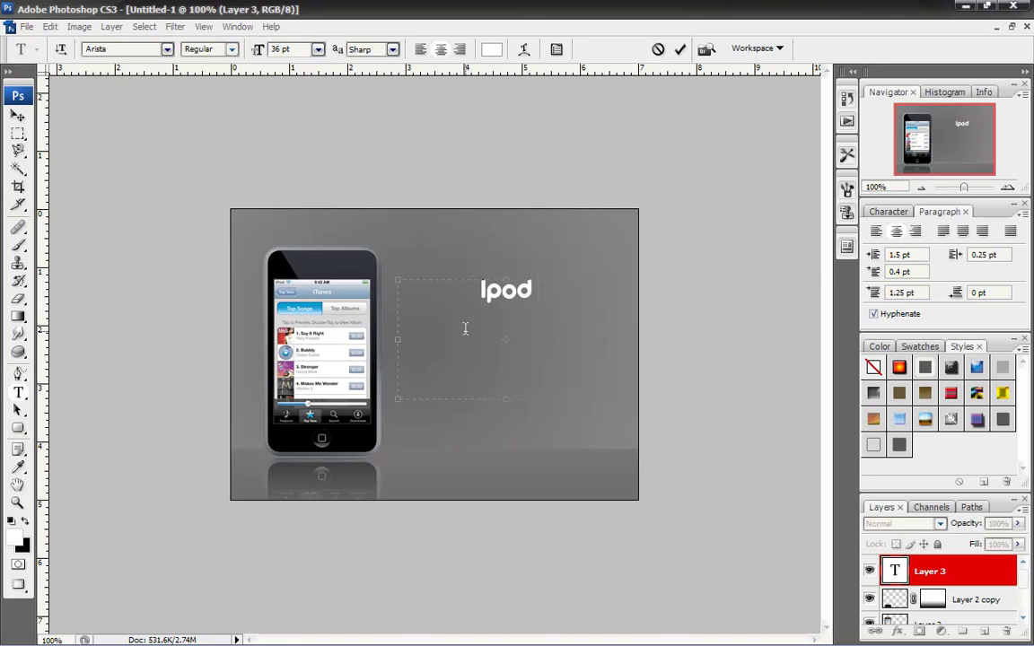
text( Tiy)
key(BackSpace)
key(BackSpace)
key(BackSpace)
key(BackSpace)
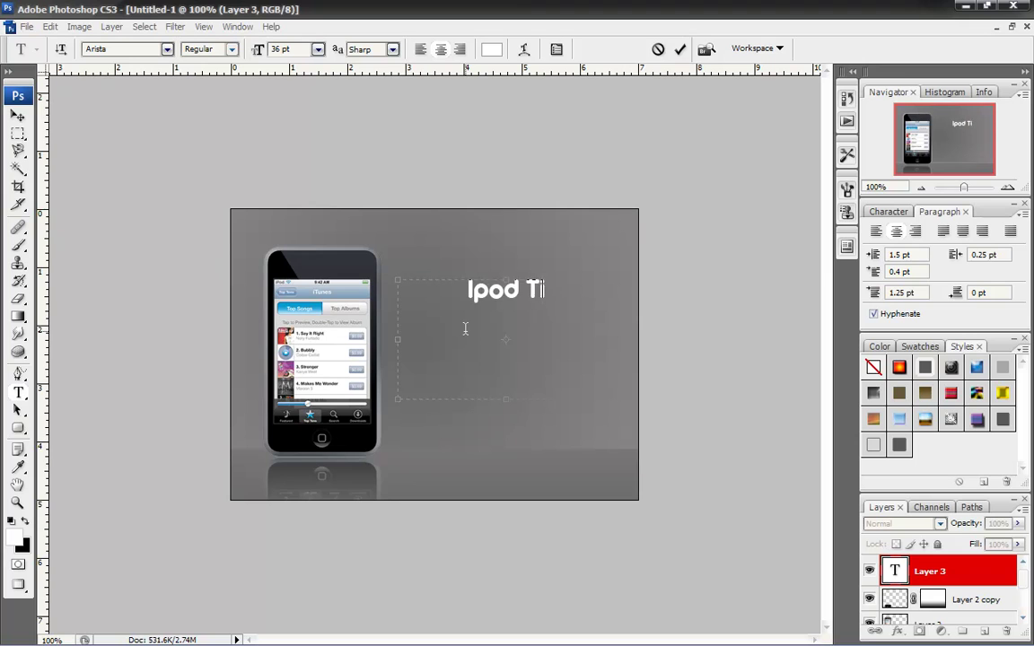
key(BackSpace)
key(BackSpace)
key(BackSpace)
key(BackSpace)
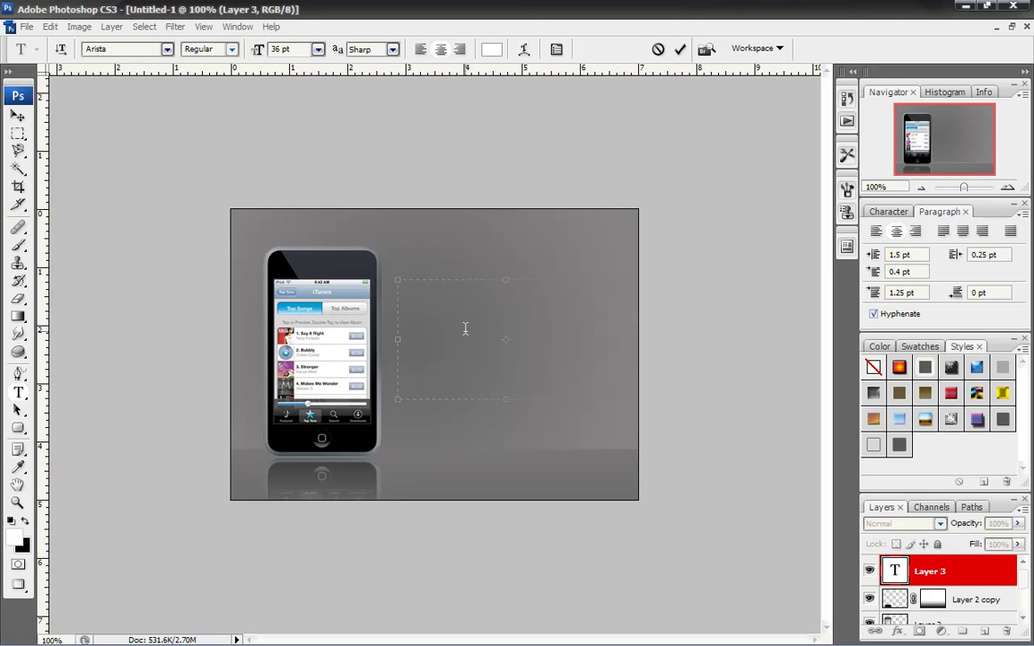
text(Ipod Tou)
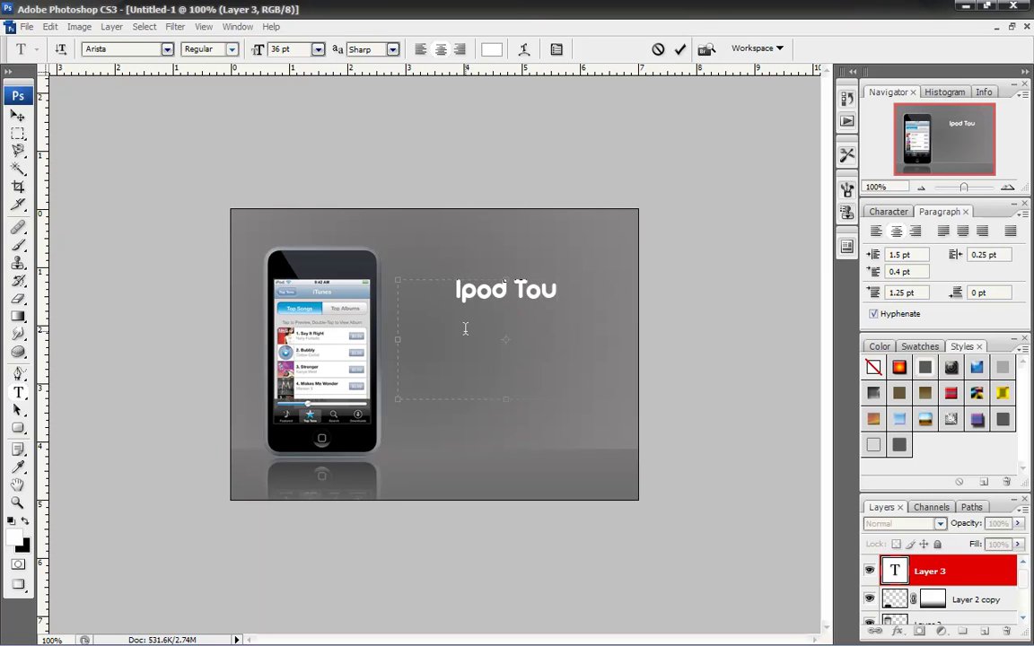
text(ch is the gre)
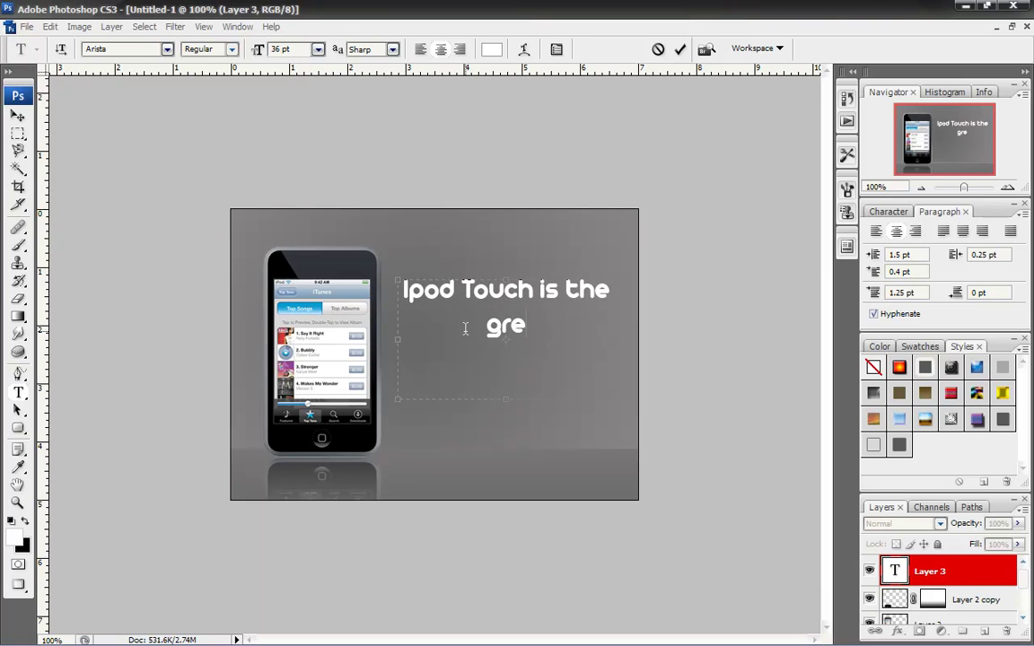
text(ates)
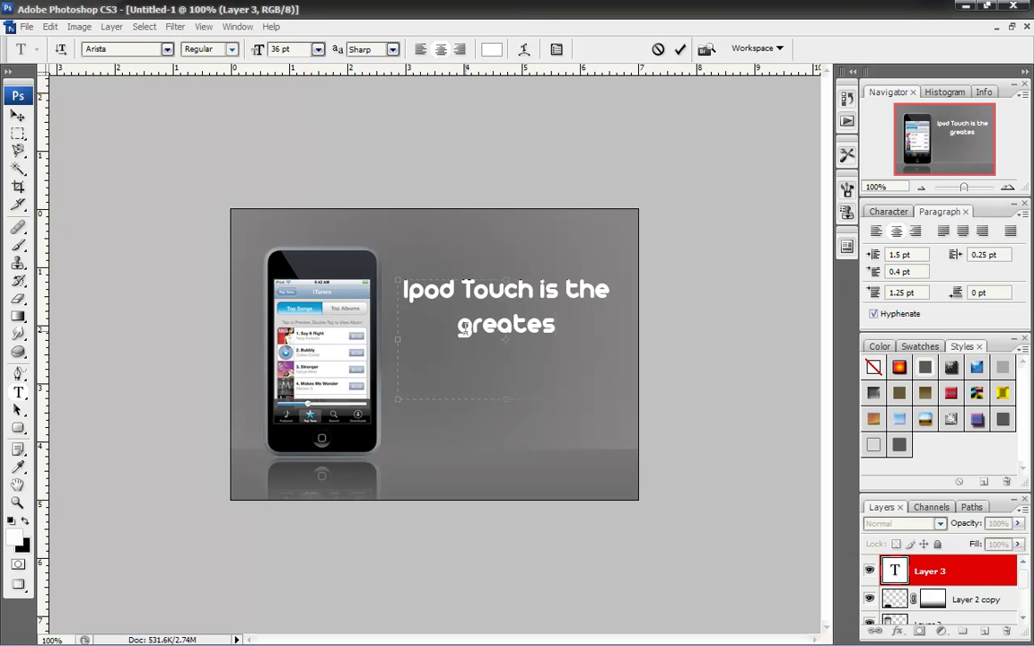
text(t invention)
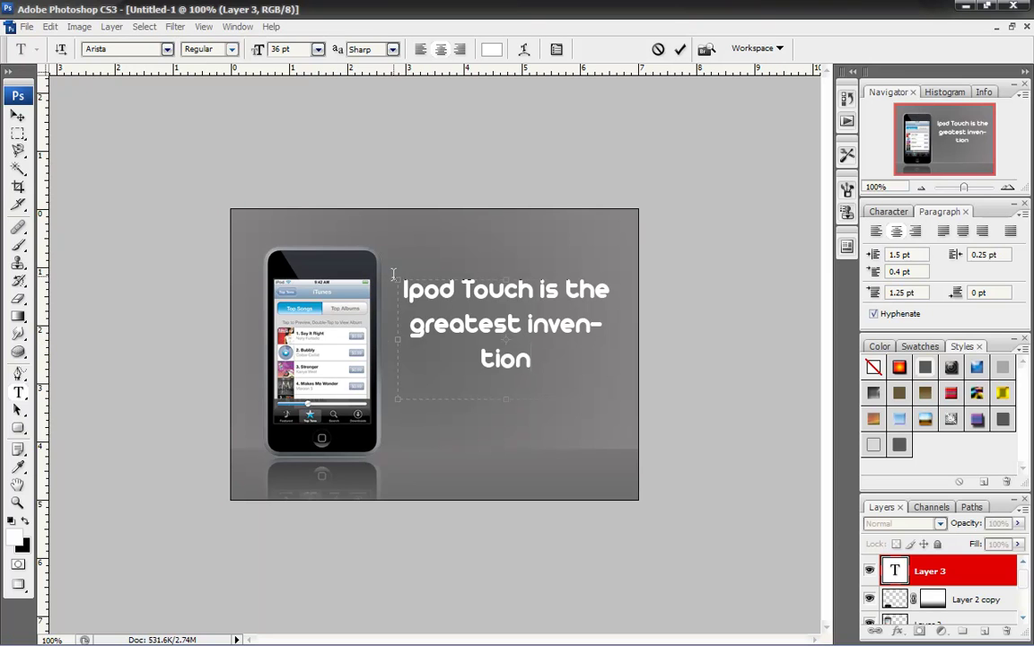
drag(392, 272, 376, 270)
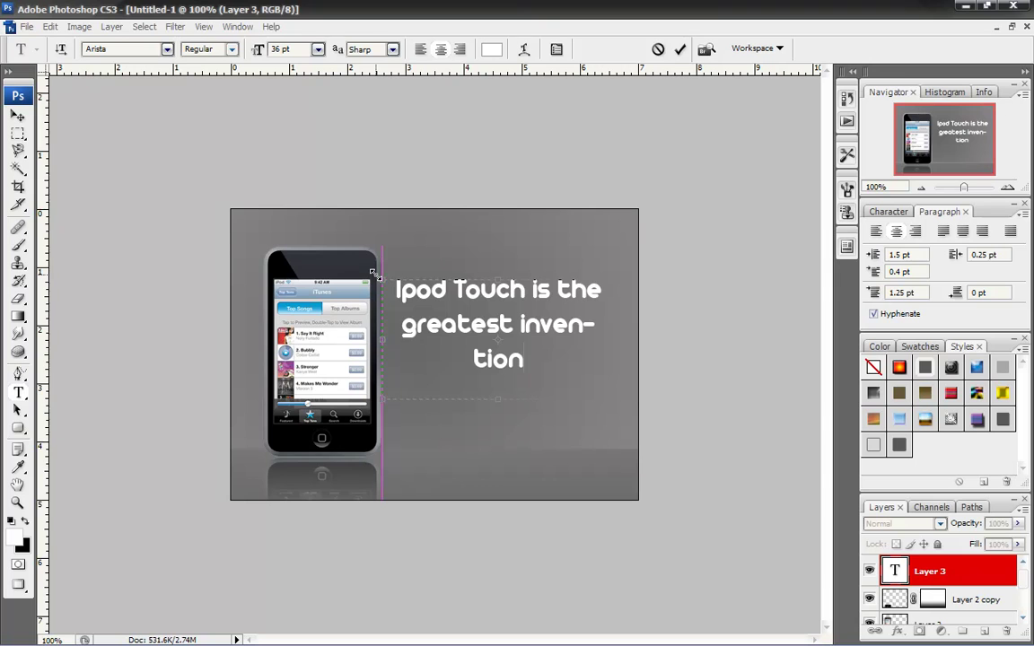
drag(496, 400, 497, 416)
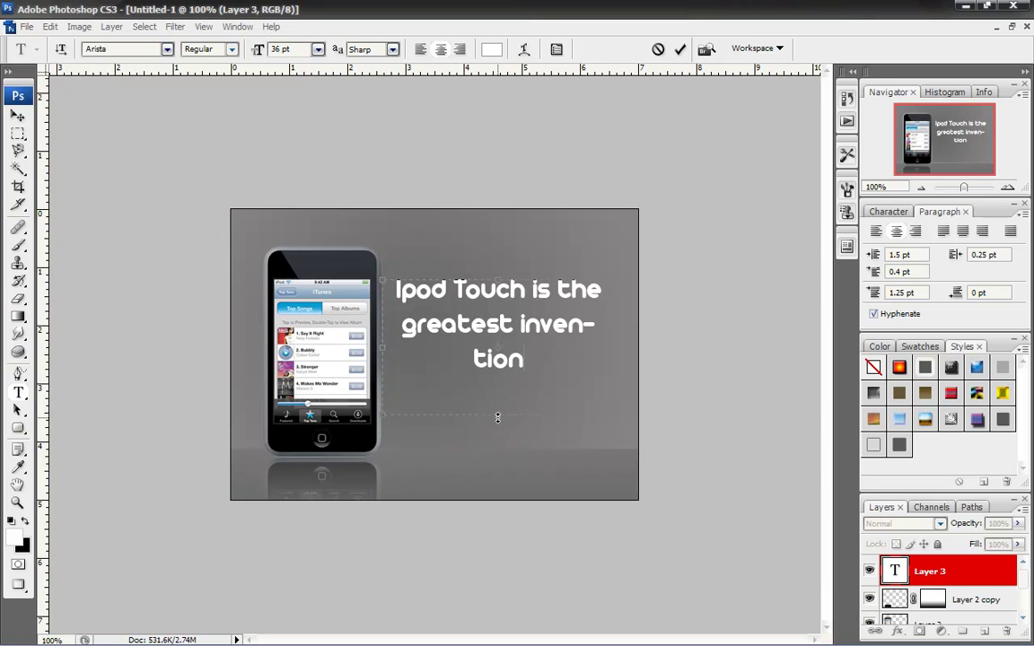
Step: Resize the headline to 30 pt so it wraps onto two lines, then nudge it slightly lower
drag(531, 362, 404, 290)
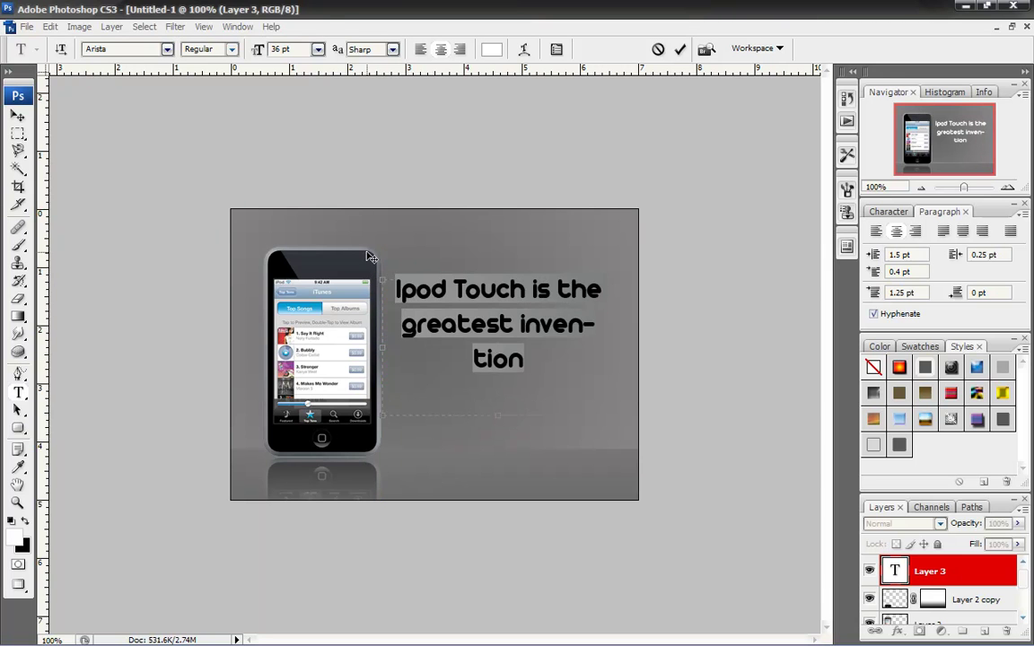
click(317, 49)
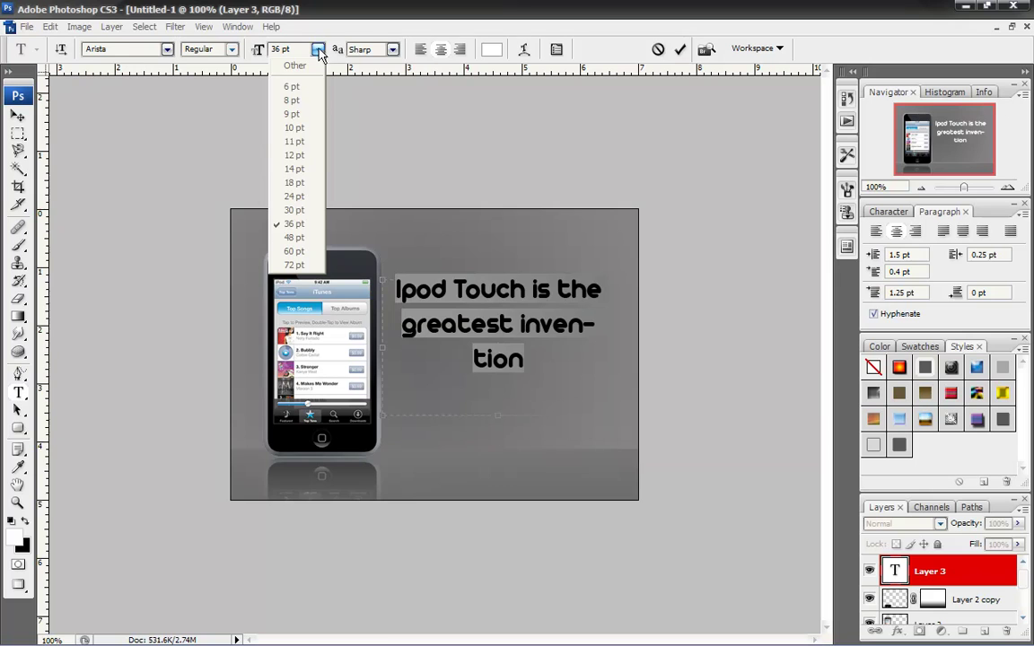
click(294, 210)
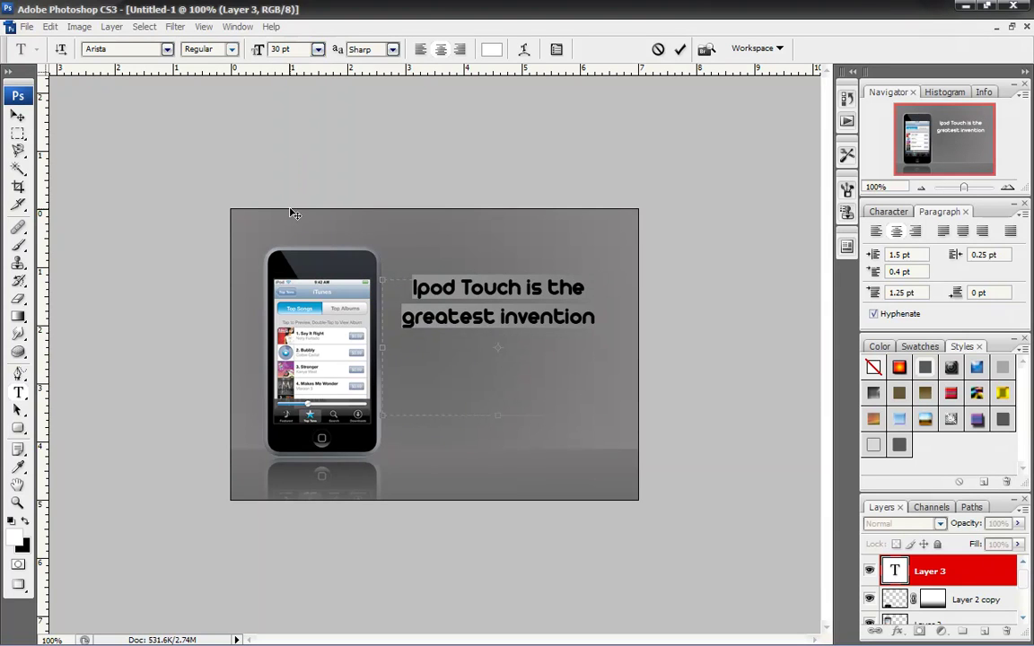
click(18, 116)
drag(491, 302, 491, 306)
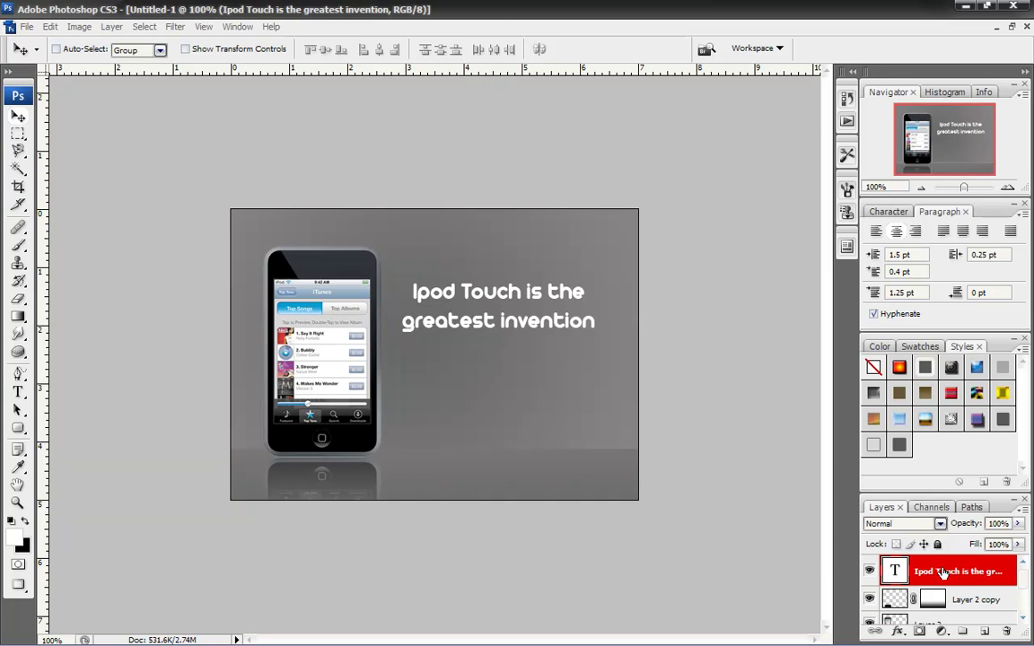
Step: Duplicate the headline layer, flip the copy vertically, and move it up directly beneath the original
drag(942, 573, 981, 631)
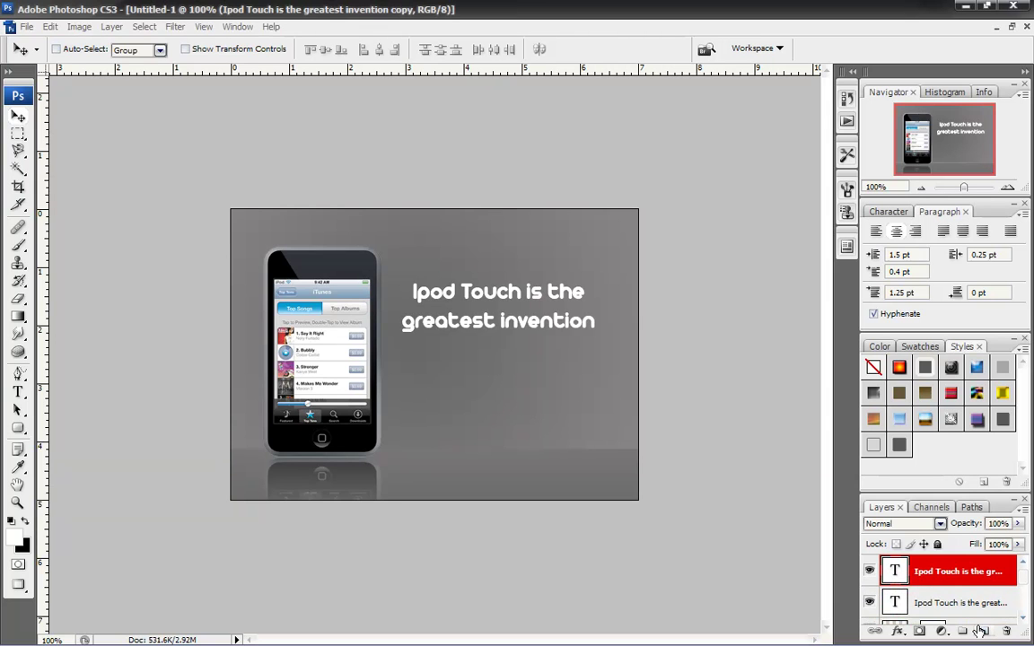
click(50, 27)
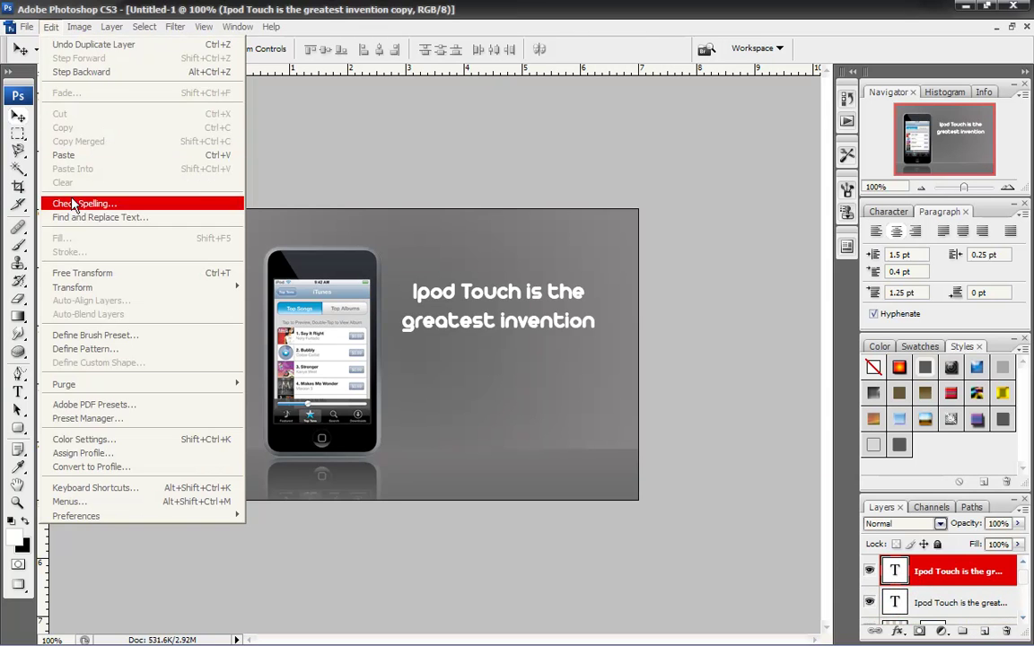
mouse_move(163, 288)
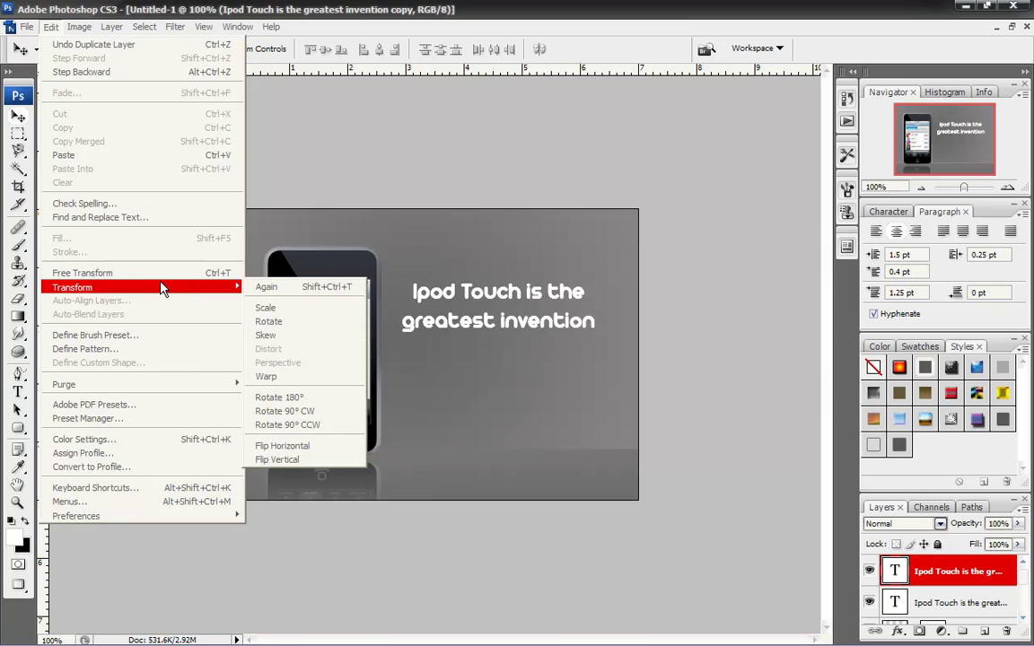
click(271, 460)
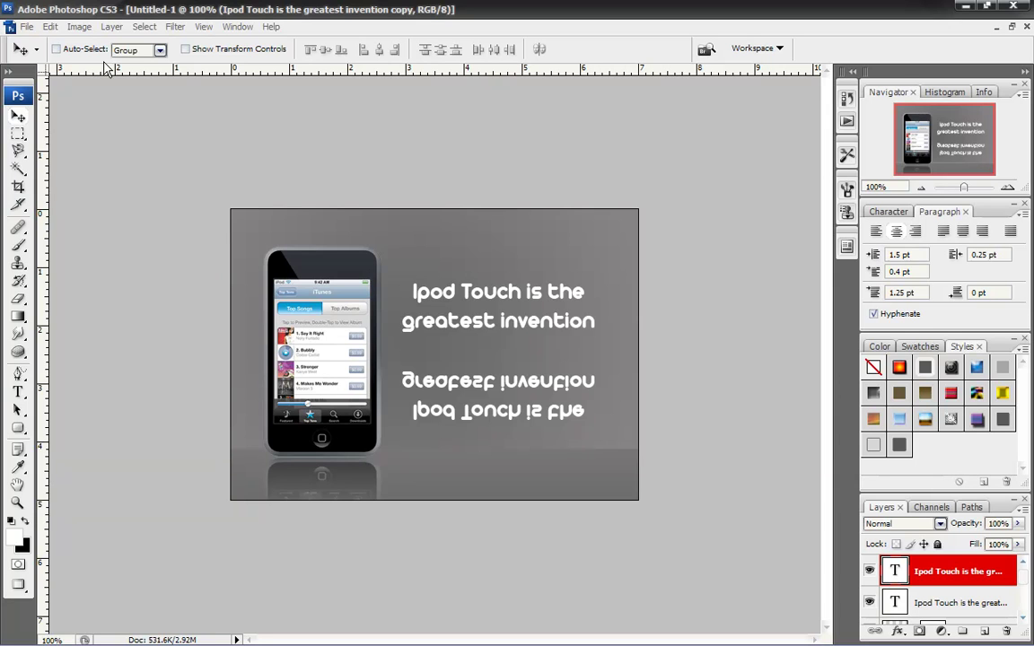
drag(493, 389, 491, 354)
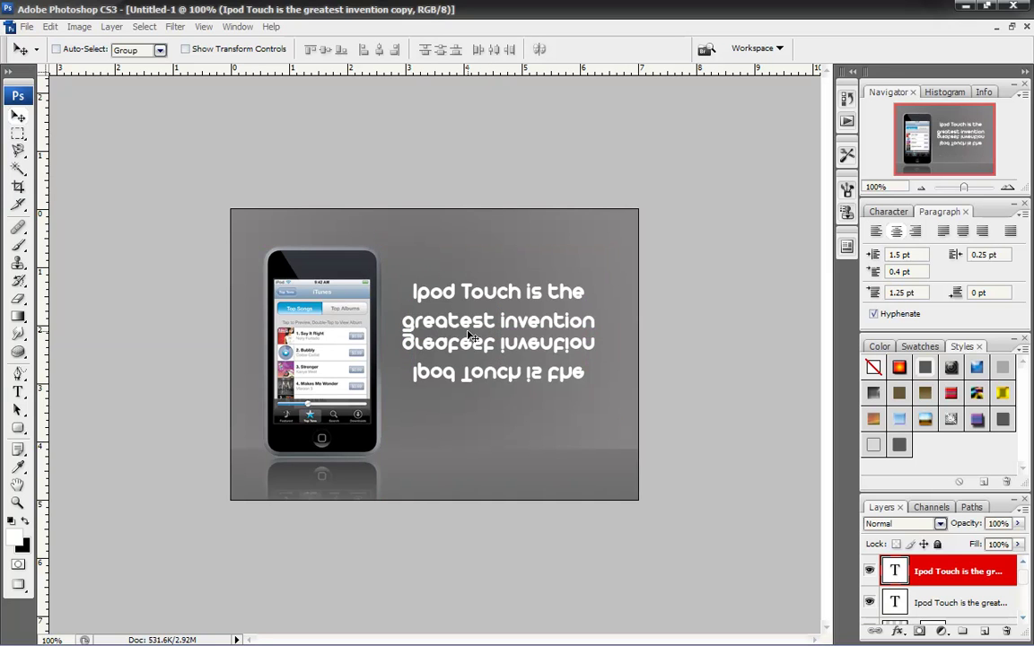
key(Up)
key(Up)
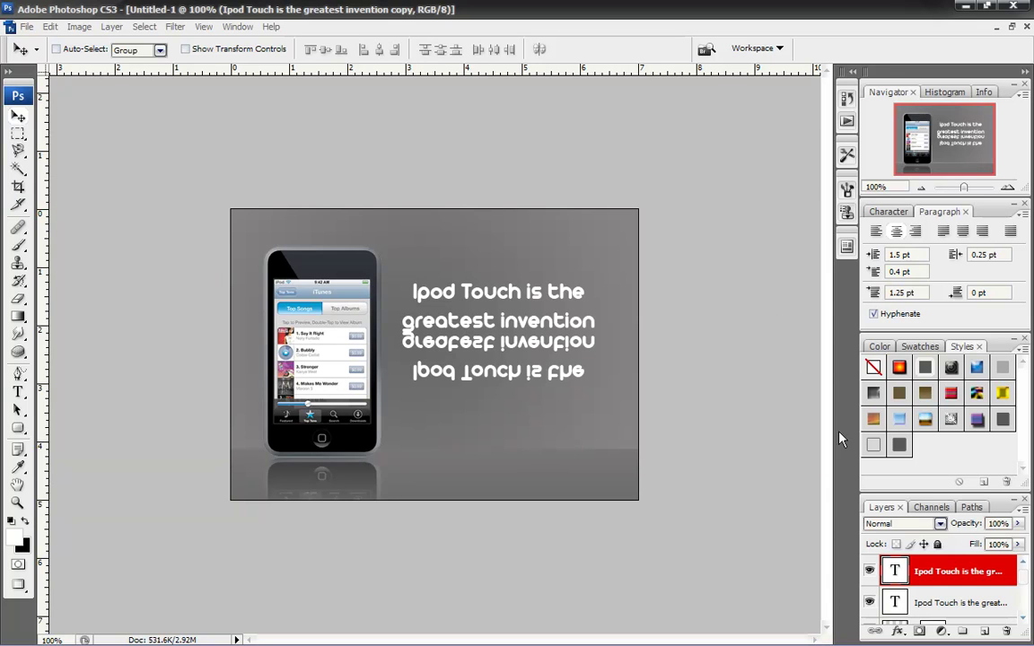
Step: Add a layer mask to the flipped copy and draw an upward gradient until the reflection fades softly
click(918, 632)
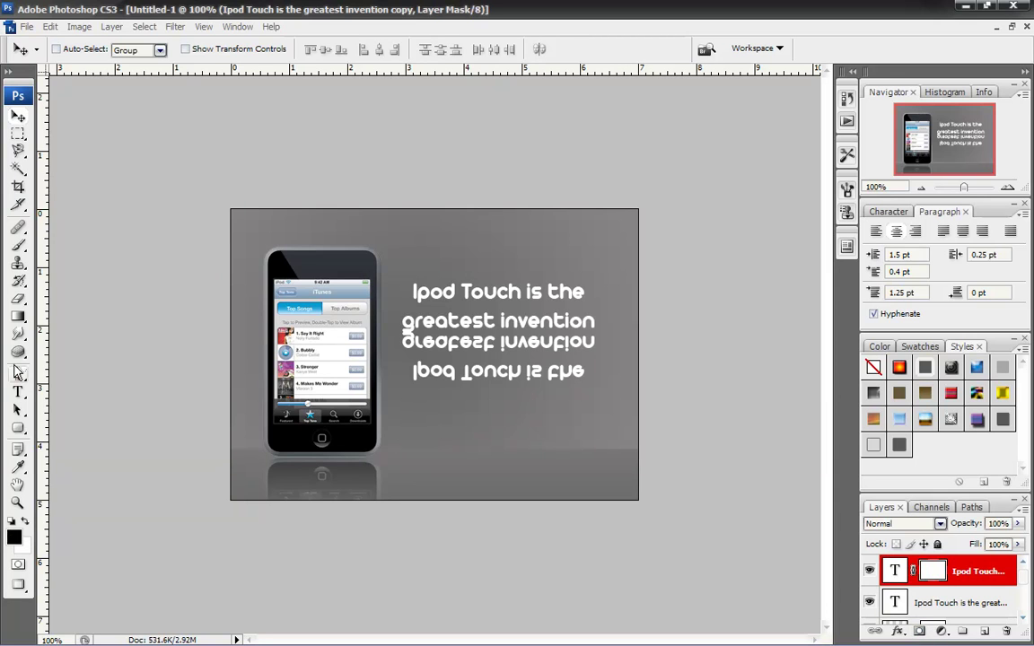
click(18, 316)
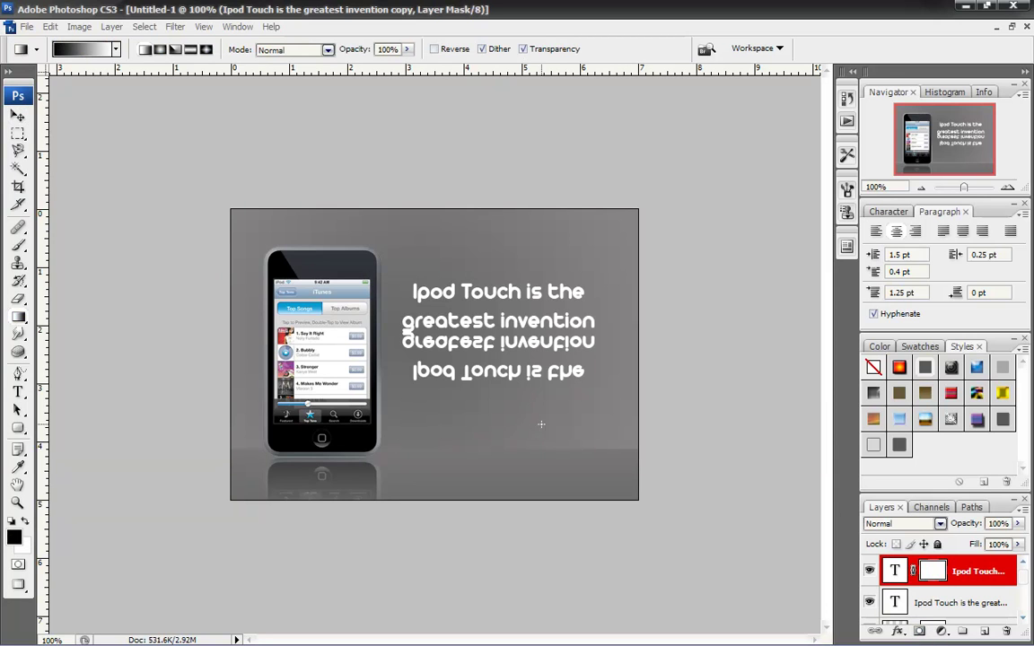
drag(428, 381, 427, 254)
drag(436, 359, 437, 278)
drag(487, 362, 479, 275)
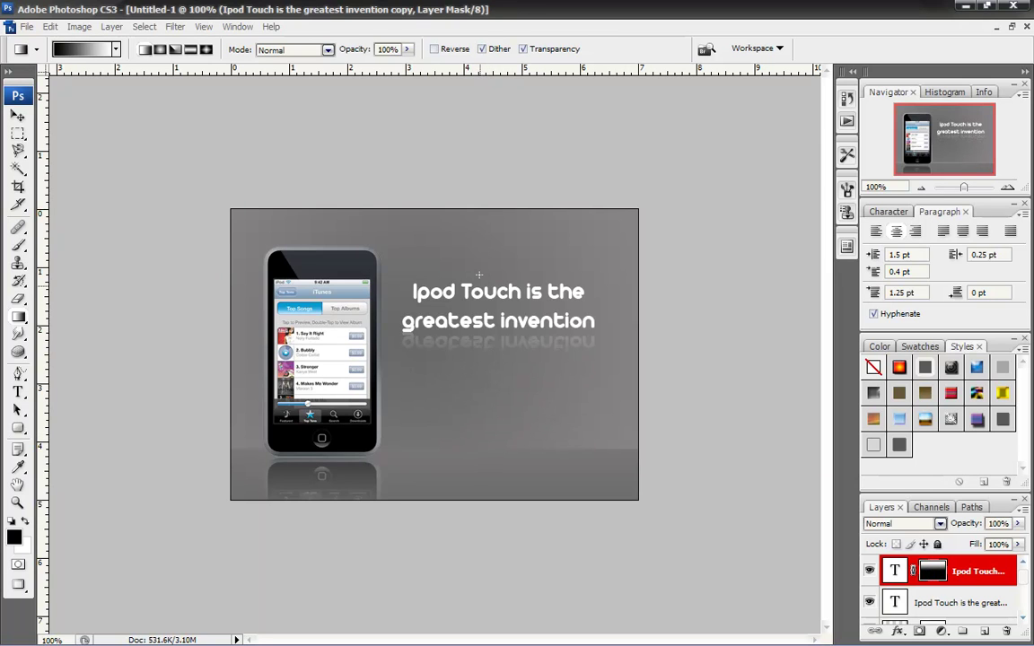
drag(483, 357, 473, 251)
mouse_move(476, 368)
mouse_down()
mouse_move(478, 223)
mouse_move(499, 181)
mouse_up()
mouse_move(450, 316)
mouse_down()
mouse_move(449, 237)
mouse_move(434, 204)
mouse_up()
scroll(1026, 583, down, 1)
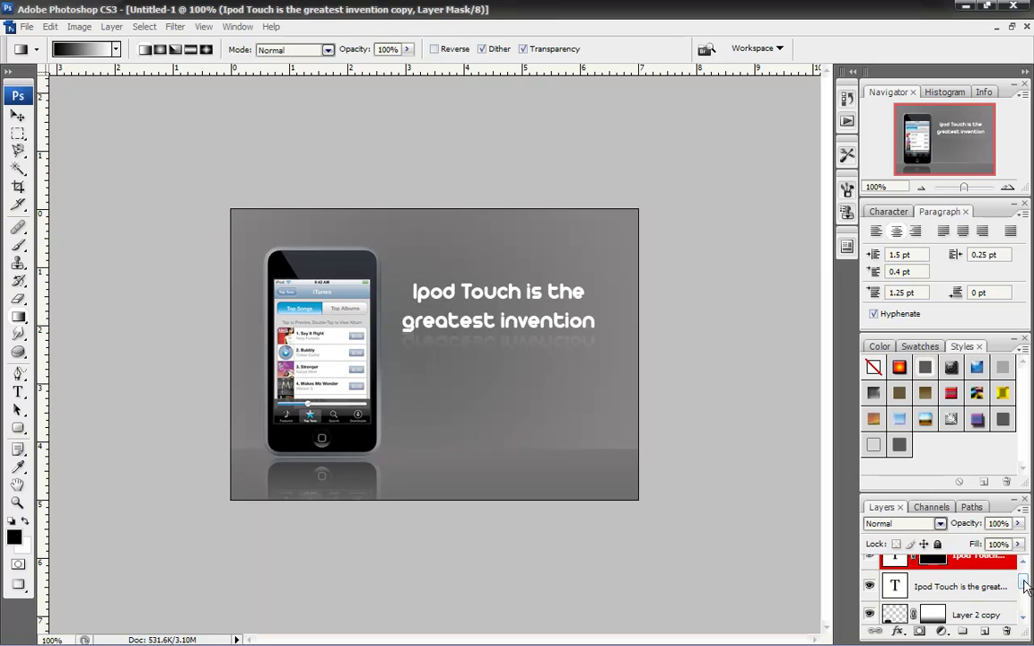
Step: Open Blending Options for the main headline text layer
click(976, 588)
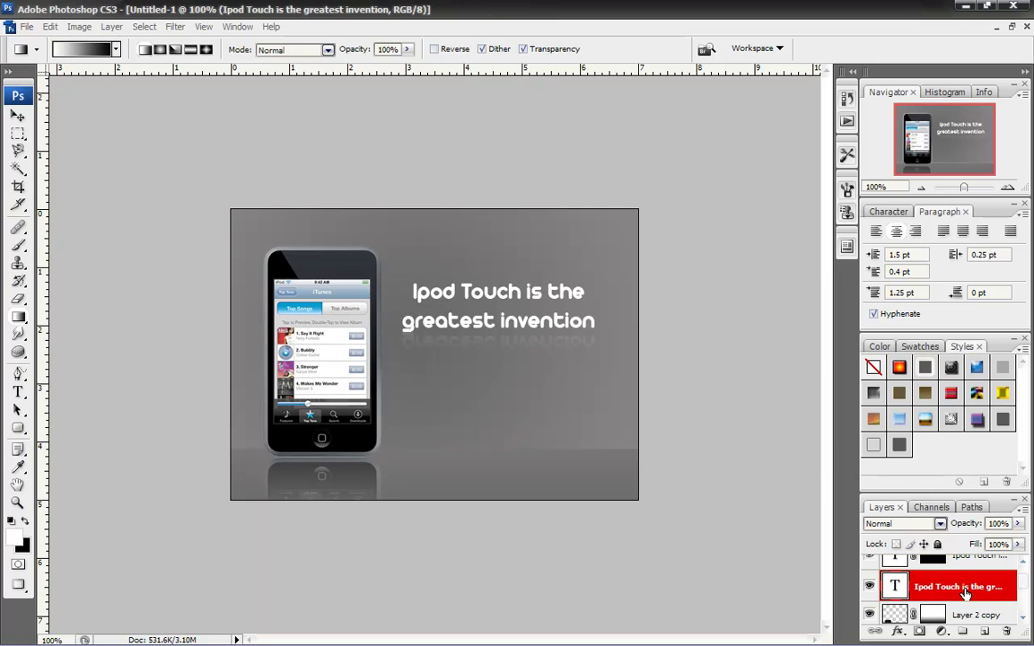
right_click(965, 592)
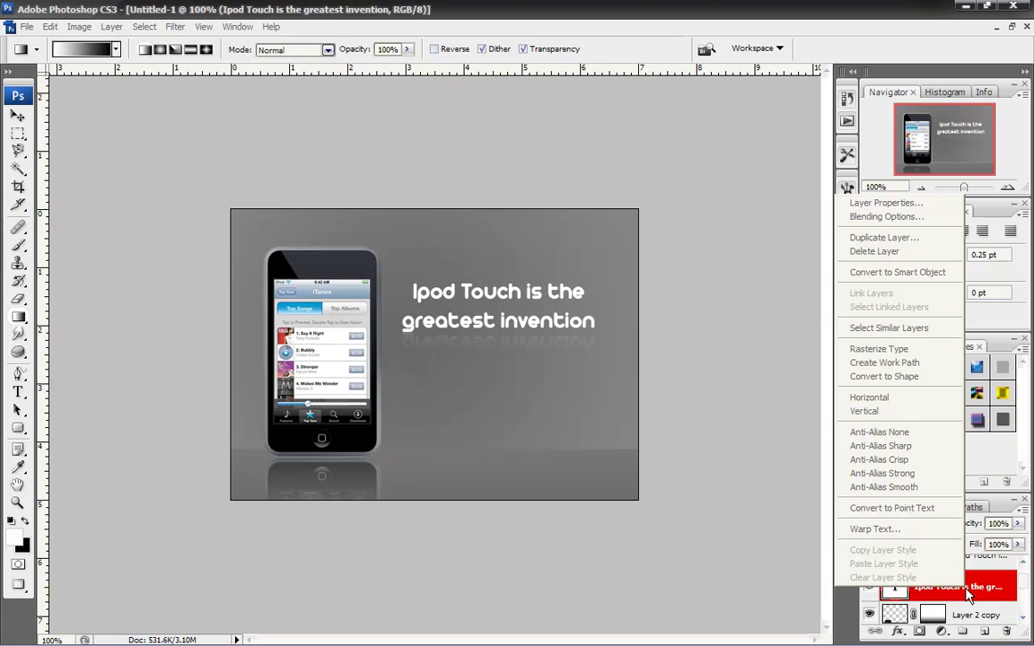
click(915, 220)
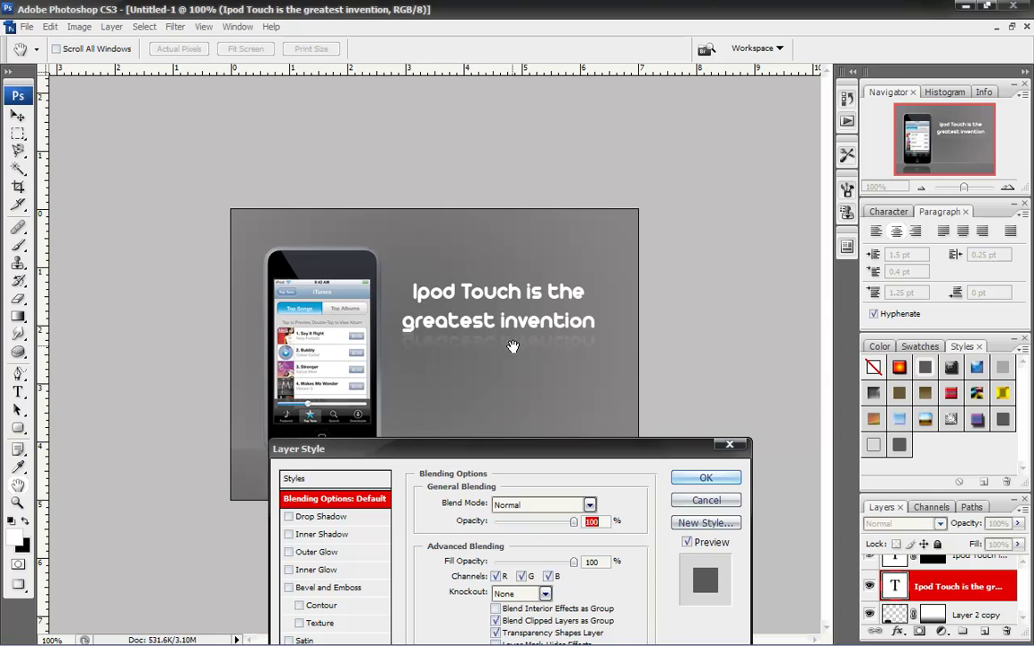
drag(449, 449, 826, 157)
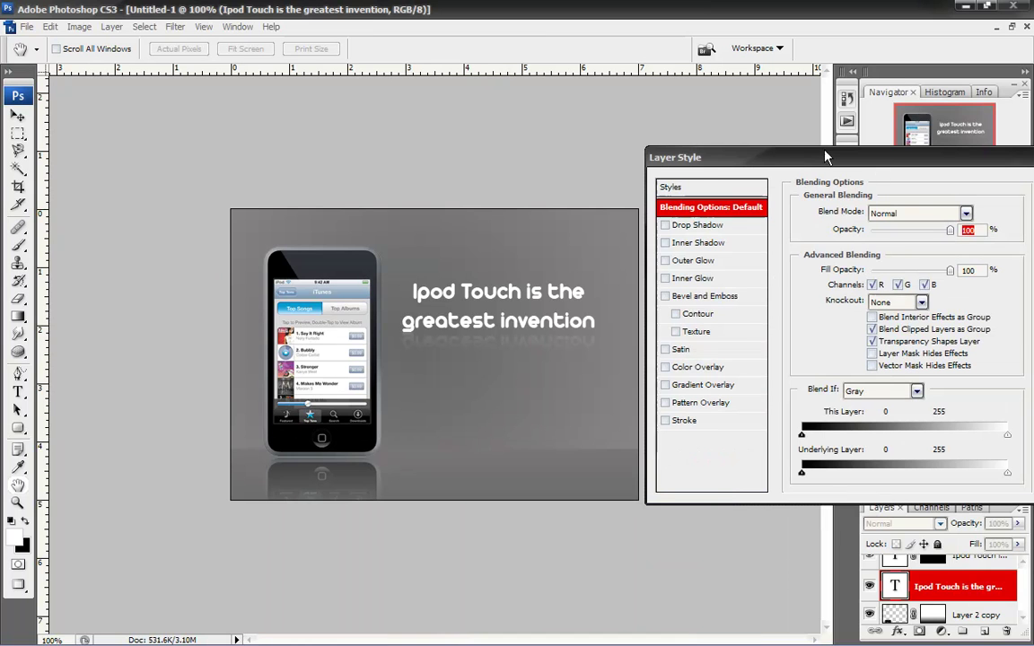
Step: Enable a drop shadow with an 8 px distance, leaving Inner Shadow off
click(665, 226)
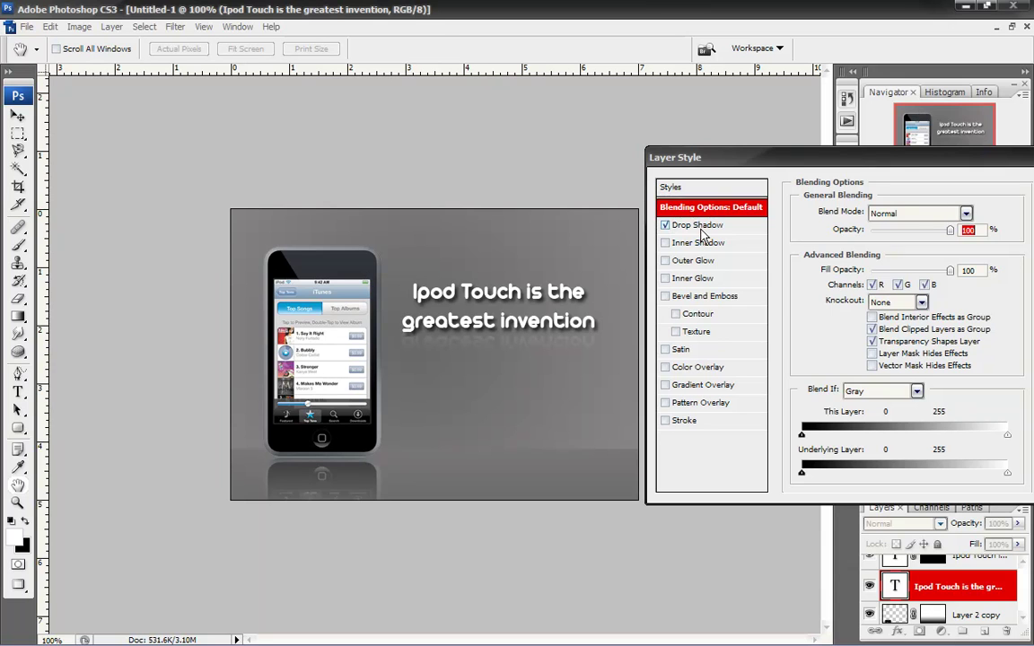
click(675, 225)
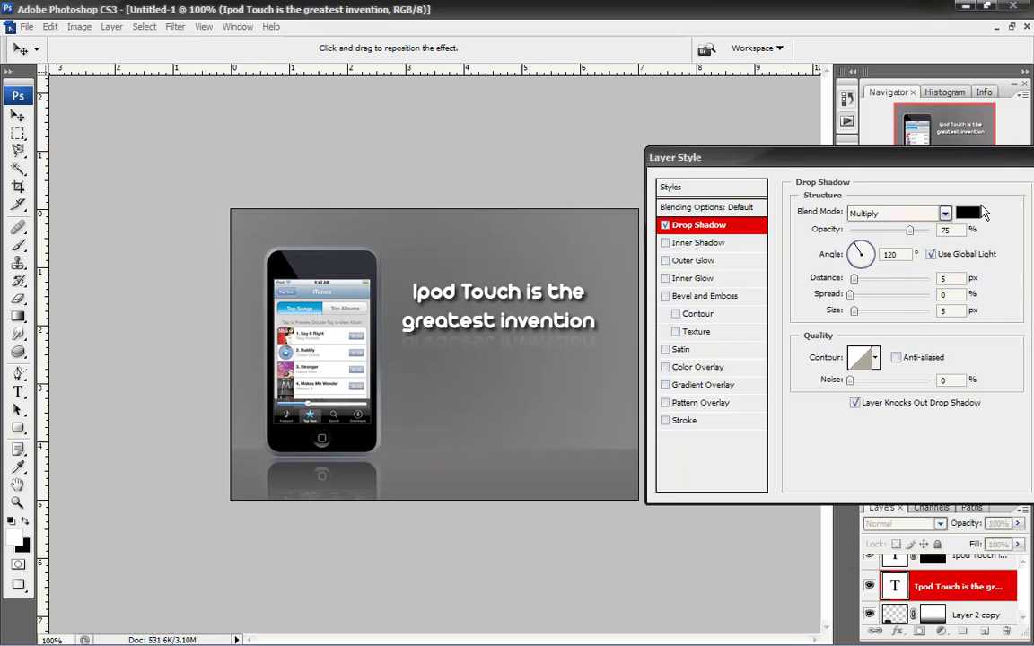
click(855, 279)
drag(856, 278, 856, 297)
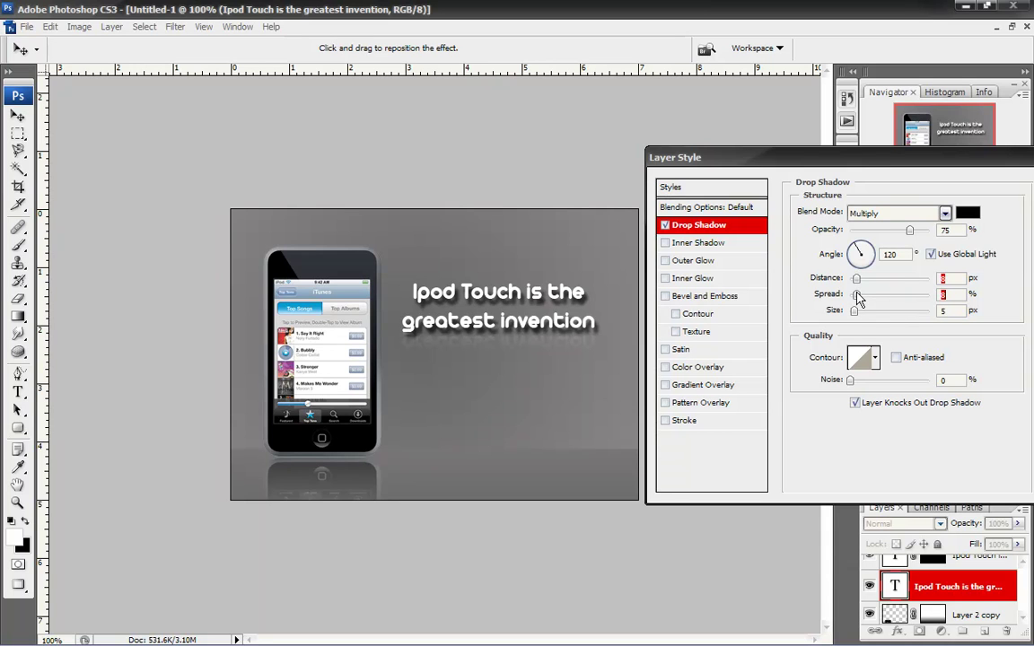
click(702, 245)
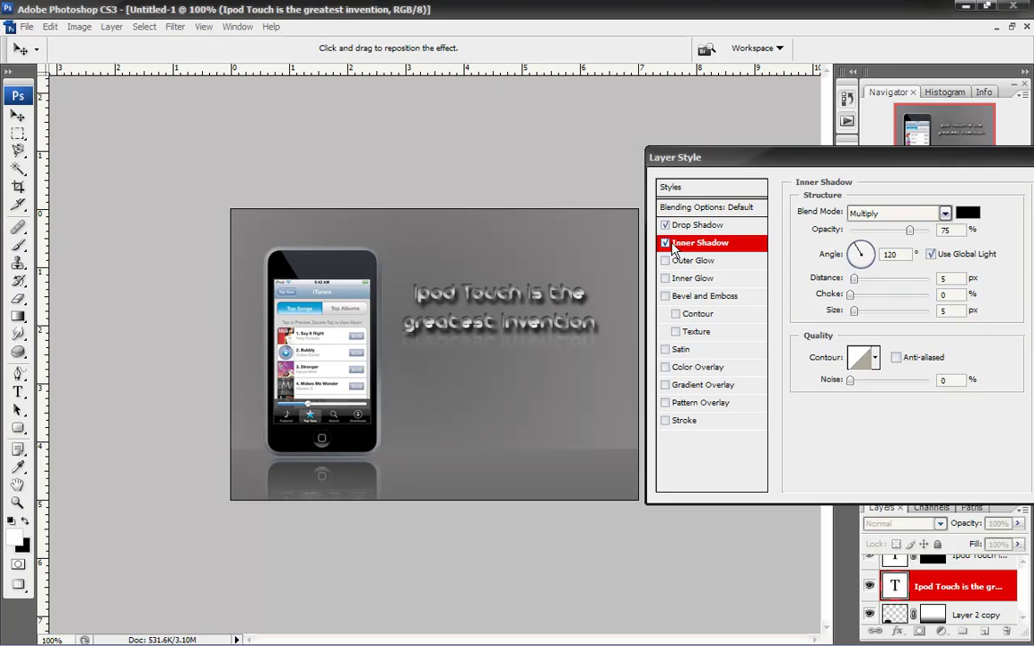
click(665, 242)
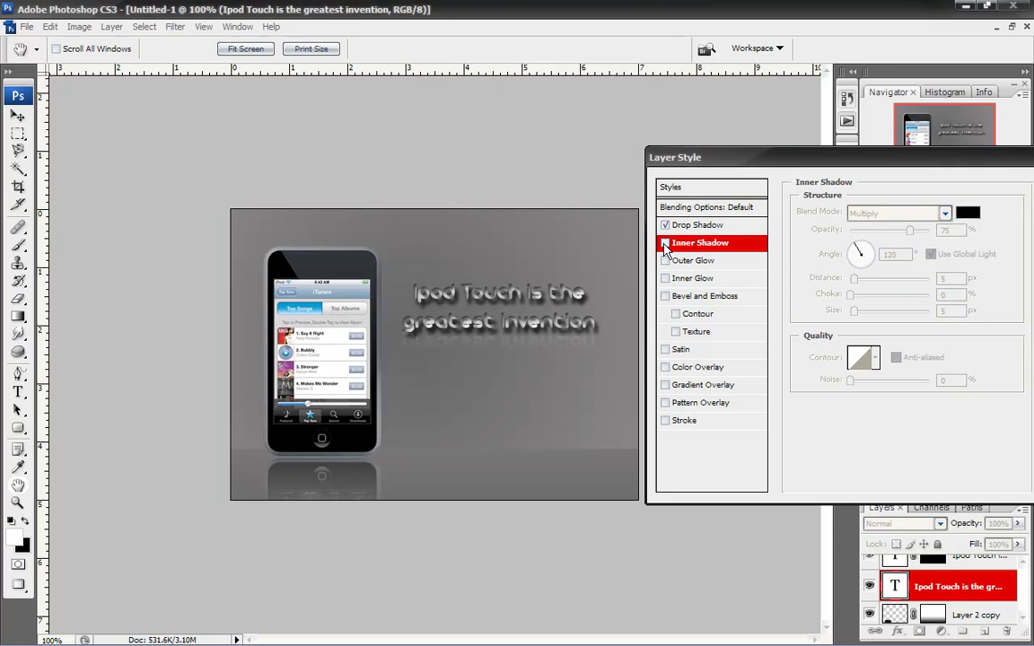
Step: Add a Gradient Overlay using the Transparent Stripes preset after trying several other gradients
click(692, 386)
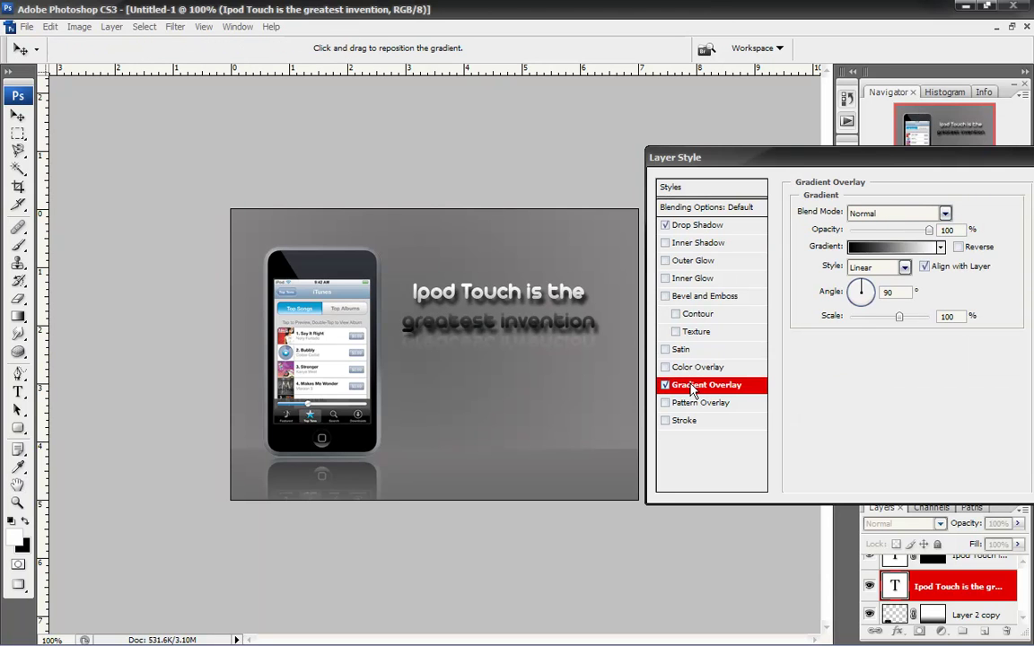
click(889, 247)
click(529, 133)
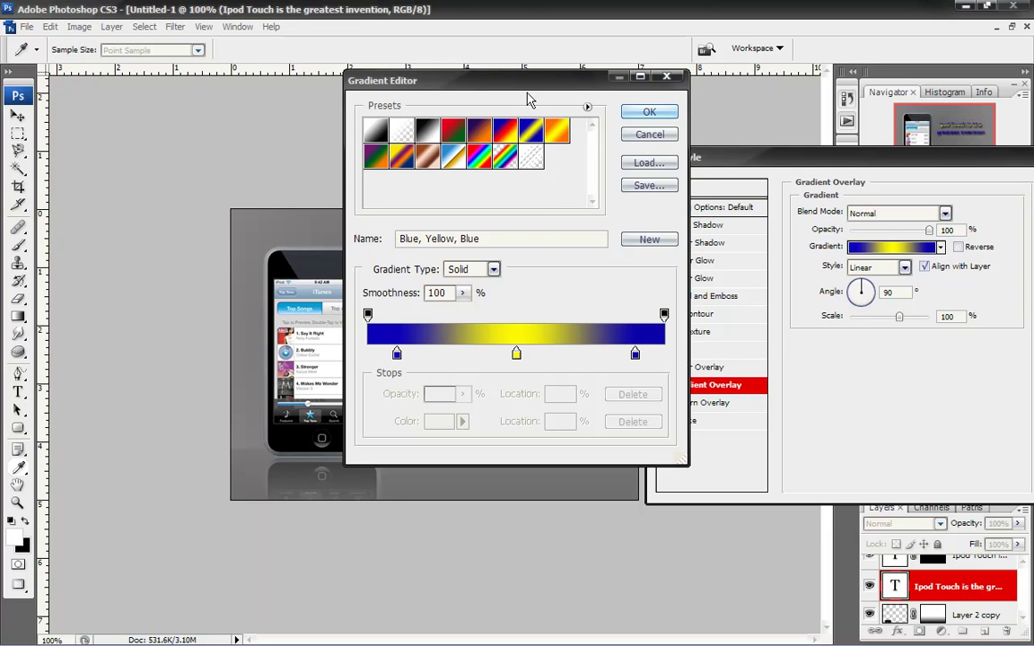
drag(474, 83, 741, 137)
click(746, 184)
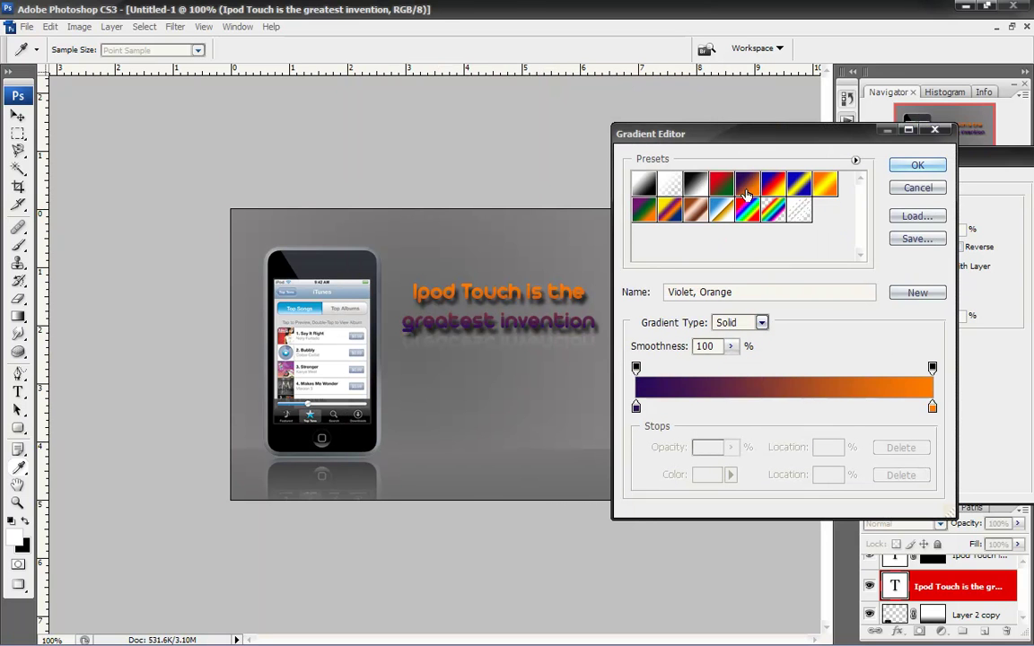
click(645, 211)
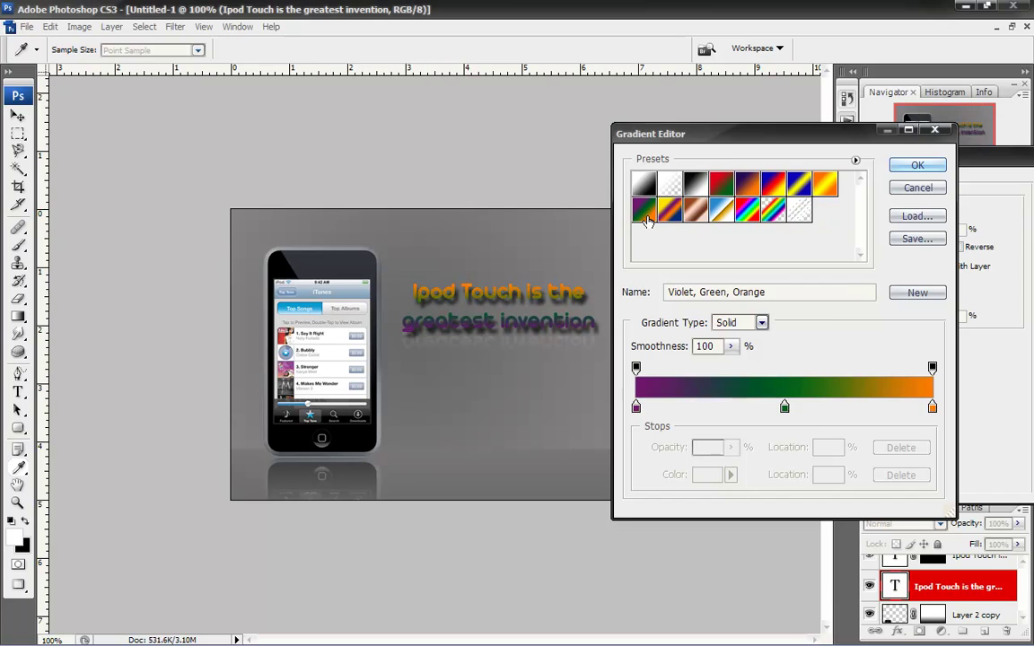
click(670, 214)
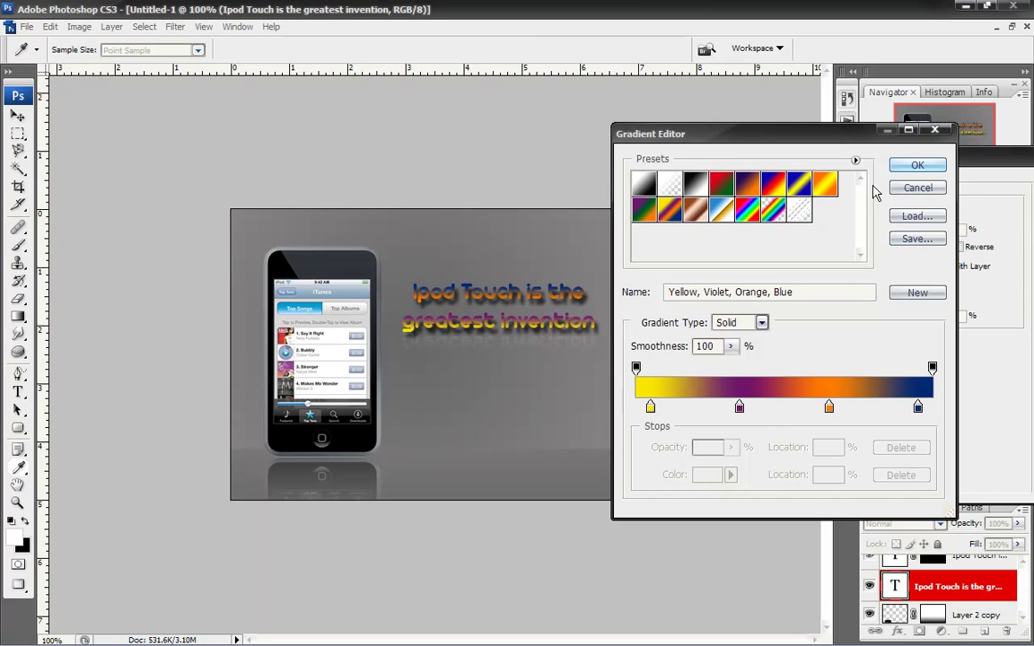
click(669, 184)
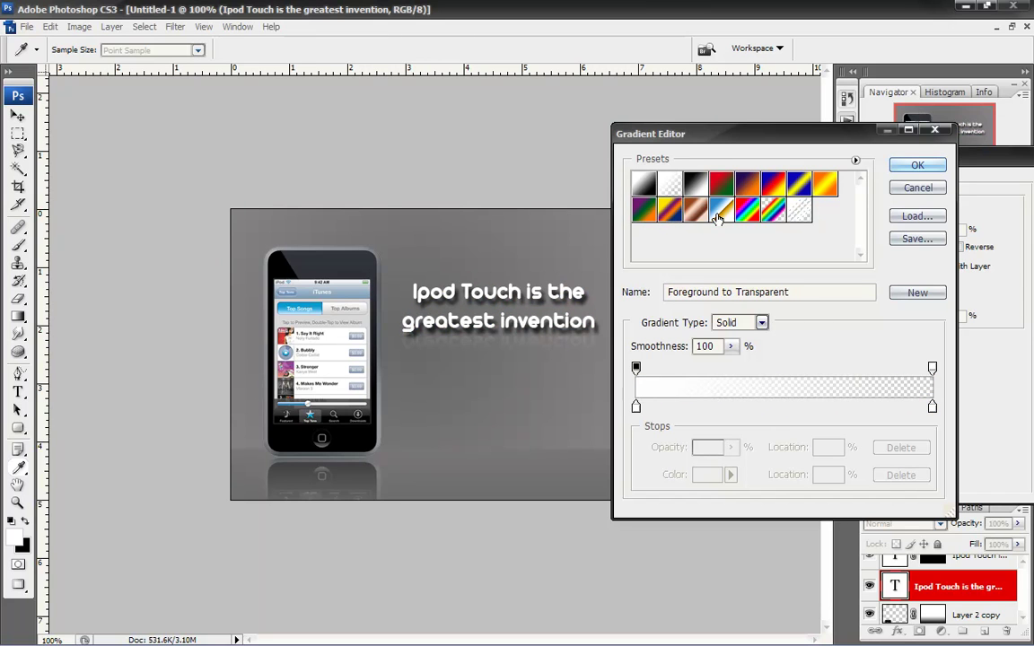
click(801, 210)
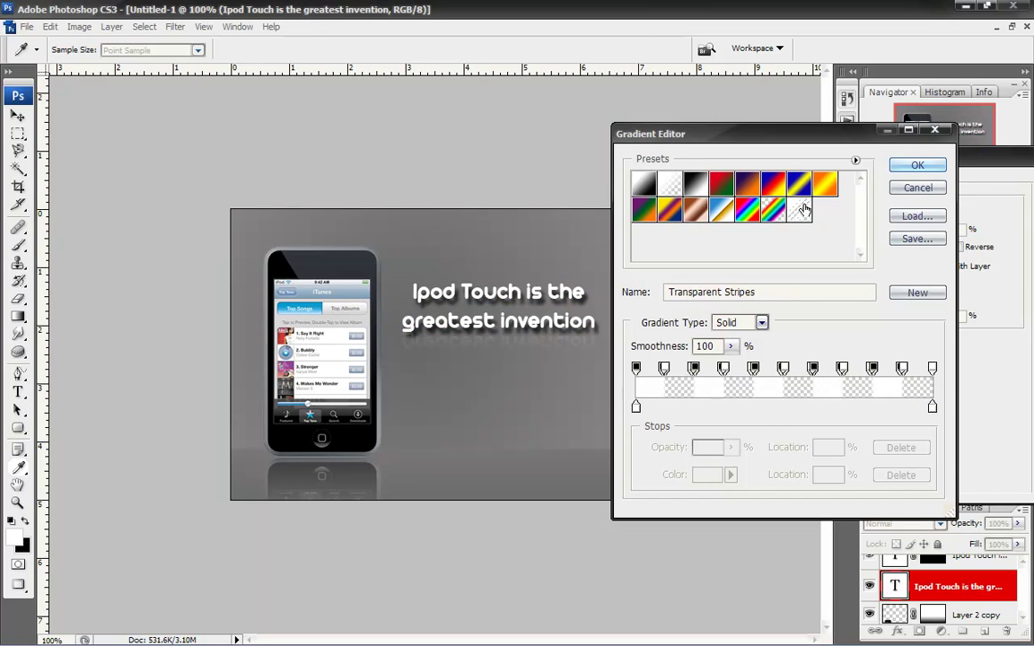
click(917, 165)
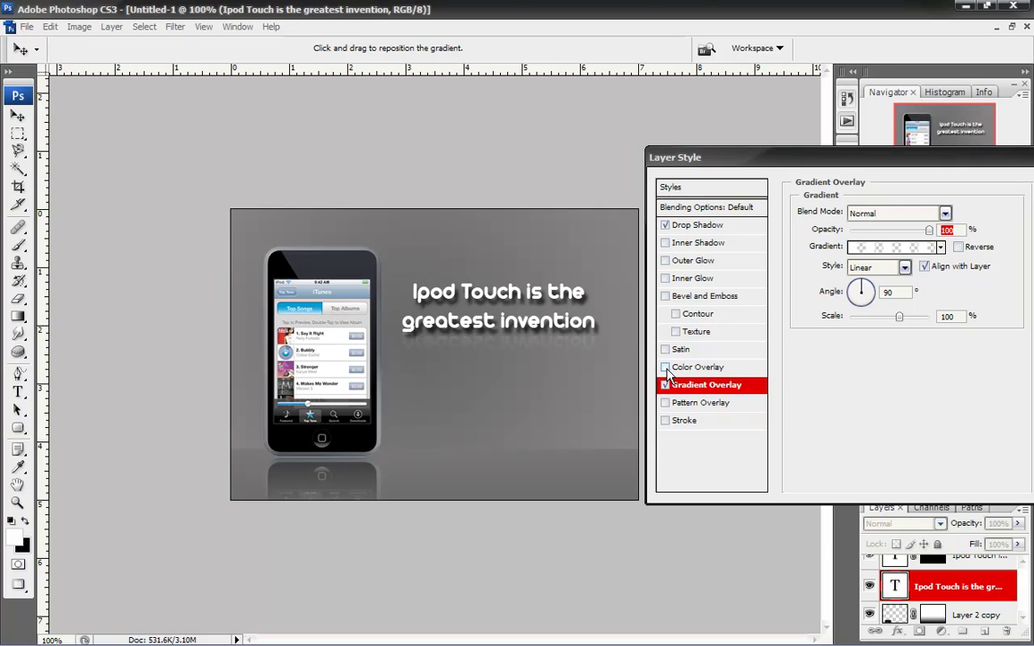
click(684, 280)
Step: Swap the inner glow for a white Outer Glow with spread 6 and size 21, then apply
click(665, 278)
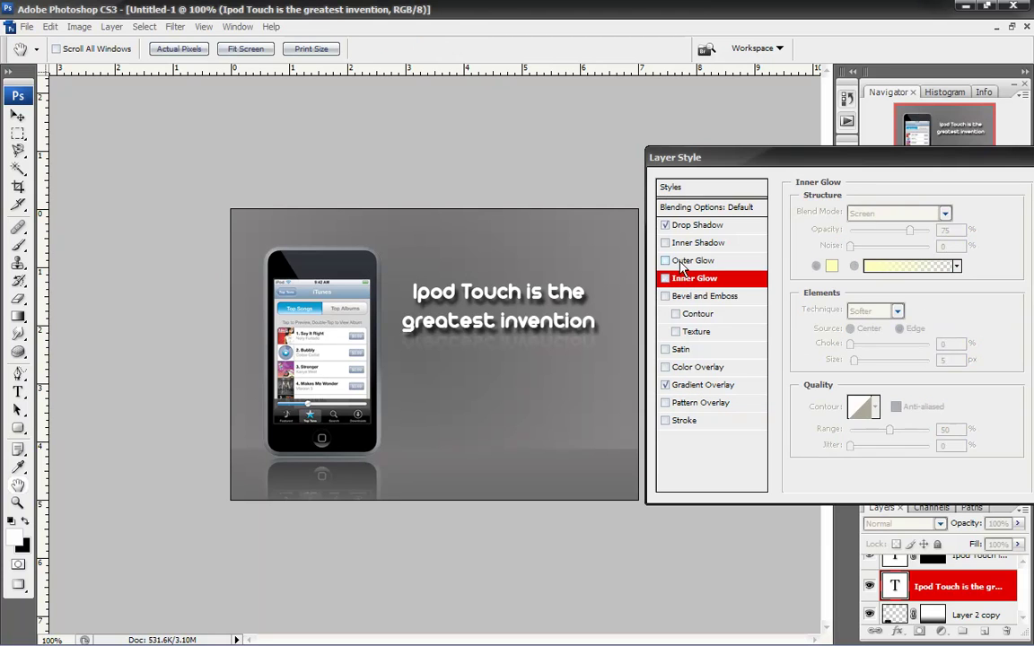
click(691, 260)
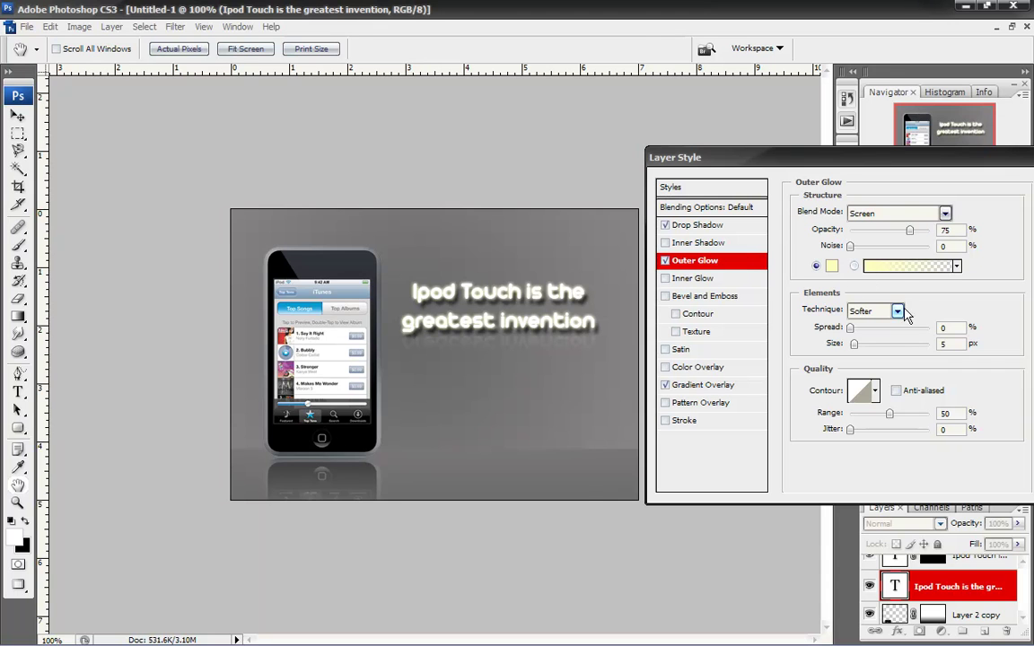
click(831, 266)
click(228, 279)
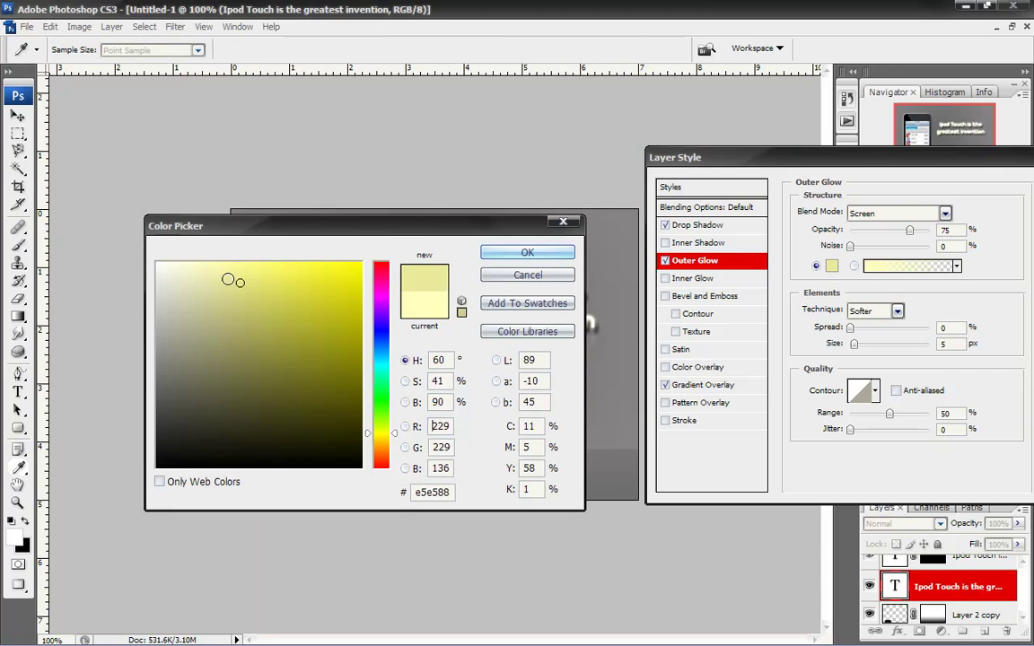
drag(239, 283, 96, 219)
click(521, 251)
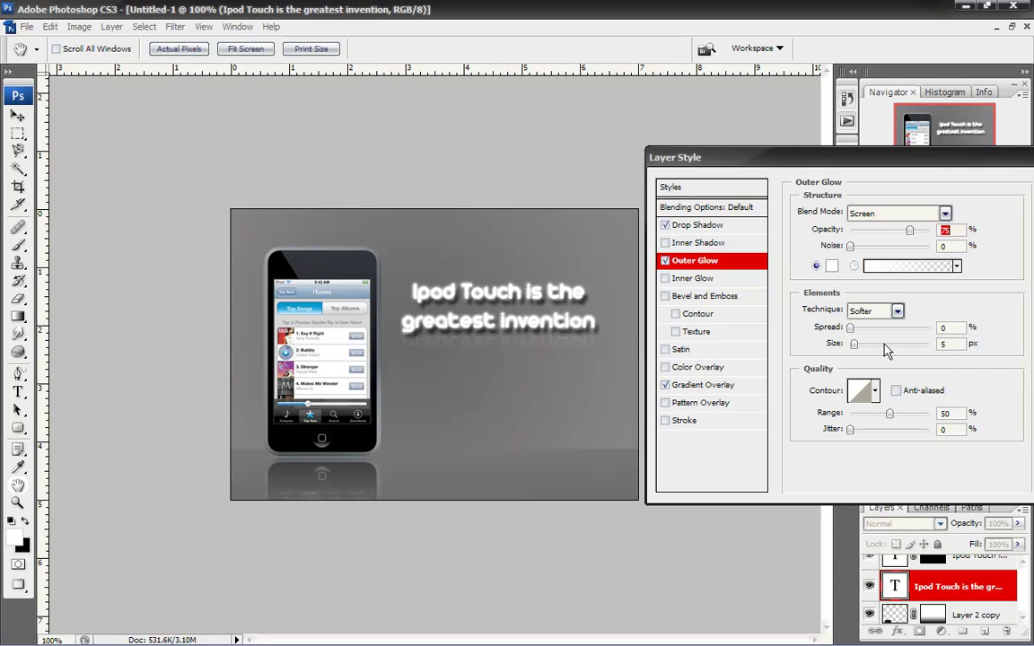
drag(850, 328, 862, 347)
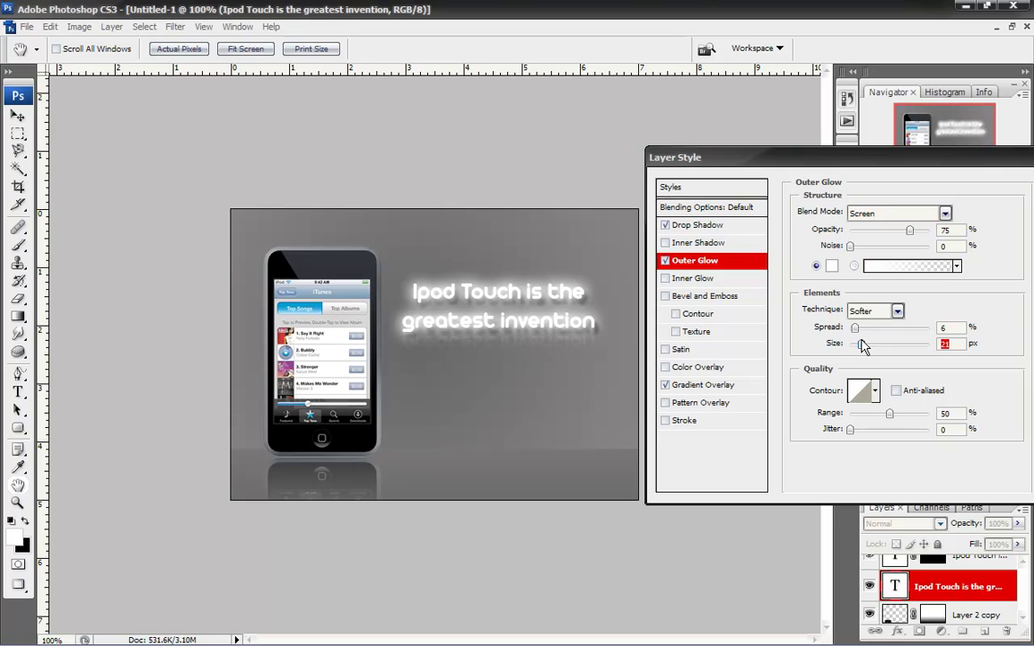
drag(920, 170, 716, 159)
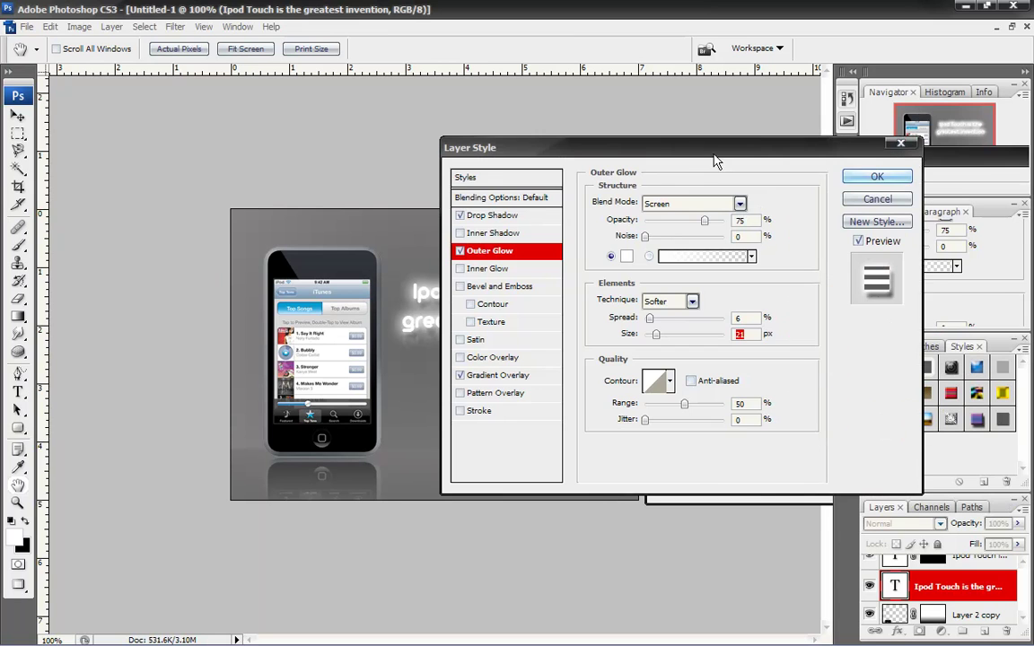
click(877, 176)
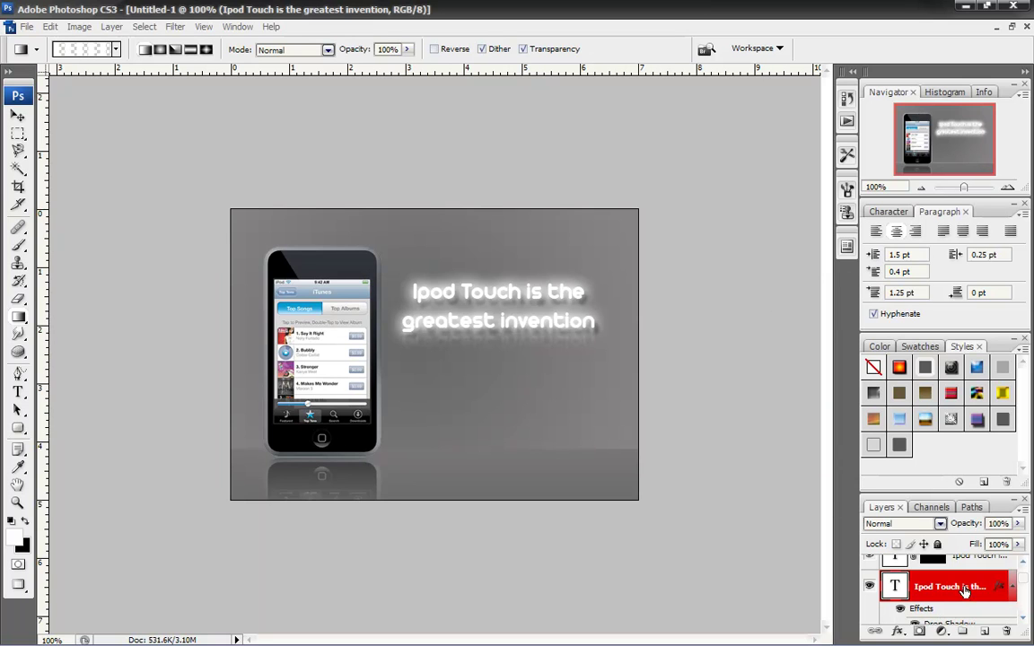
Step: Scroll the Layers panel back up and switch to the Move tool
scroll(924, 530, up, 1)
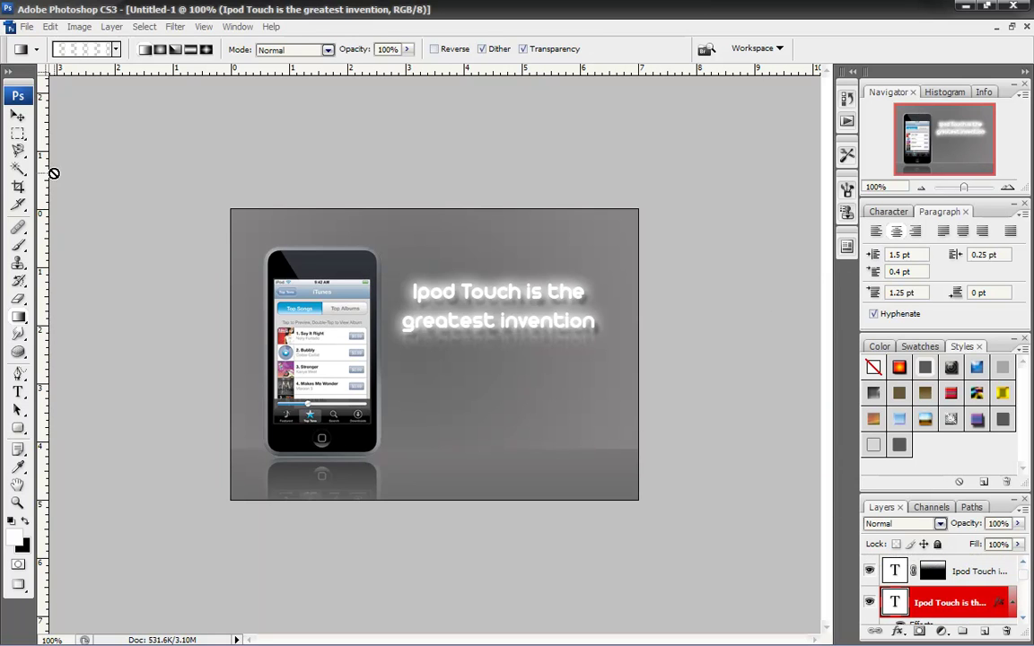
click(18, 116)
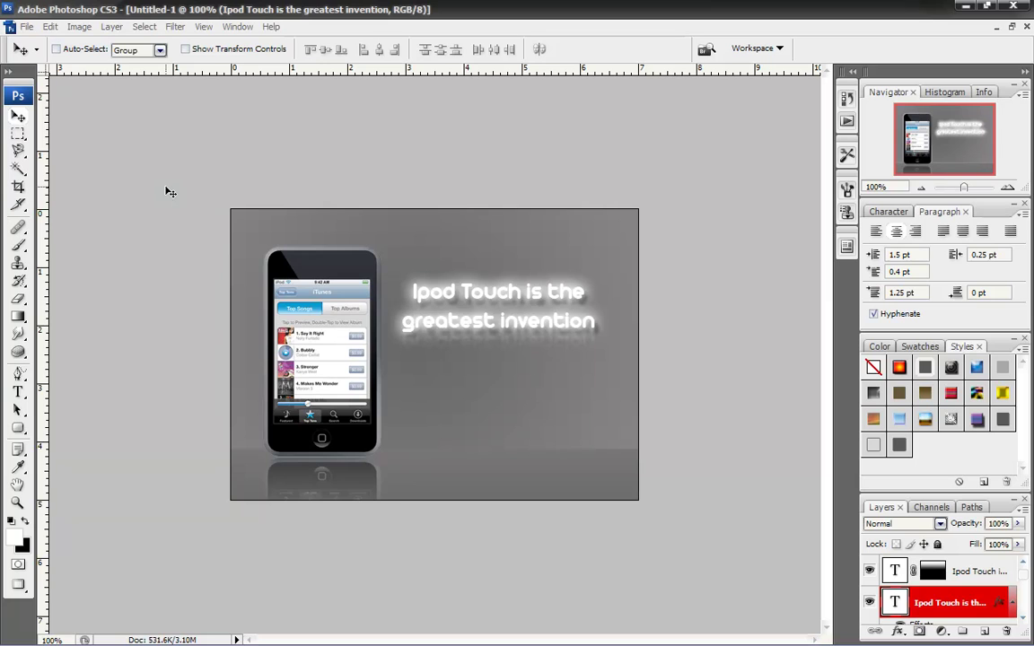